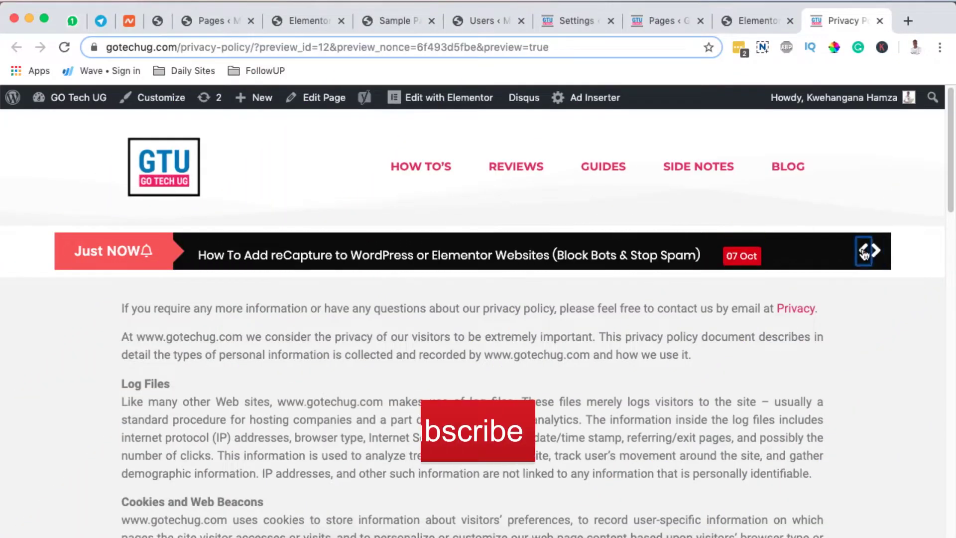
# Step: Cycle the Just NOW ticker forward two headlines and back one on the Privacy Policy preview
pyautogui.click(876, 251)
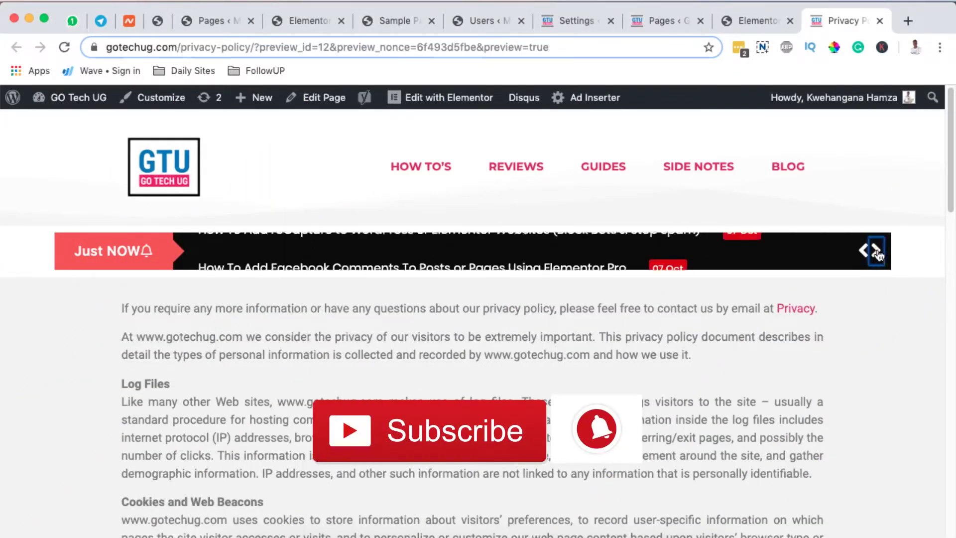
pyautogui.click(876, 250)
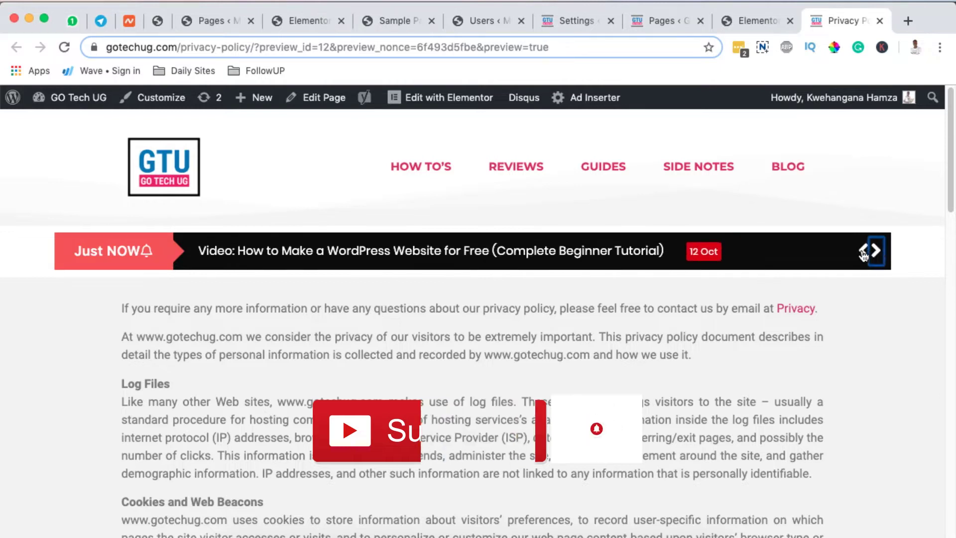
pyautogui.click(863, 250)
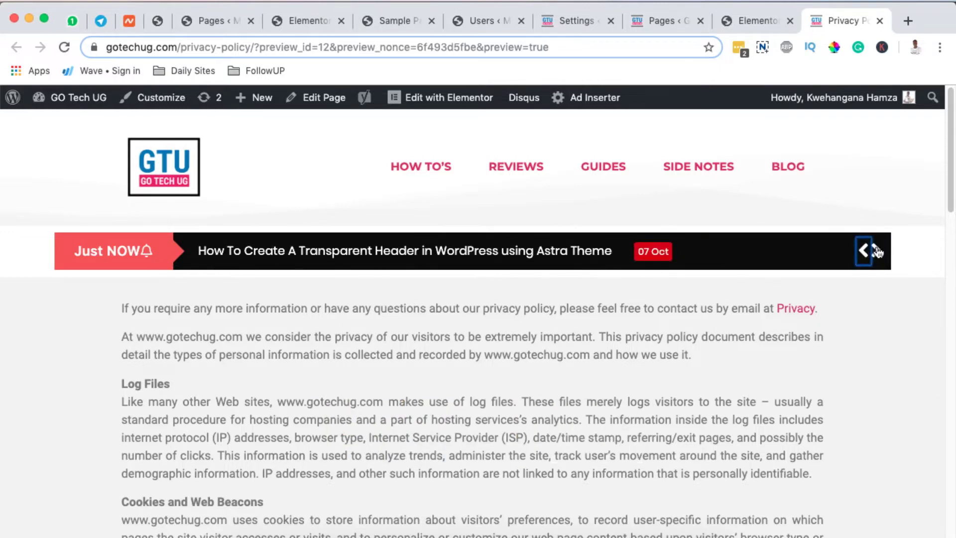
# Step: Open the 'Video: How to Make a WordPress Website for Free' post from the ticker headline
pyautogui.keyDown('super'); pyautogui.click(404, 249); pyautogui.keyUp('super')
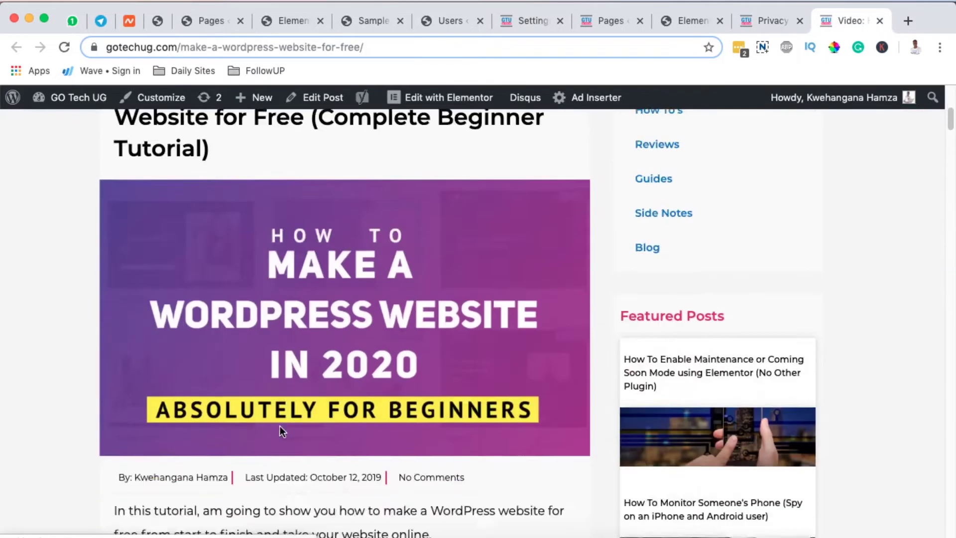
pyautogui.scroll(-8, 280, 428)
pyautogui.scroll(20, 280, 427)
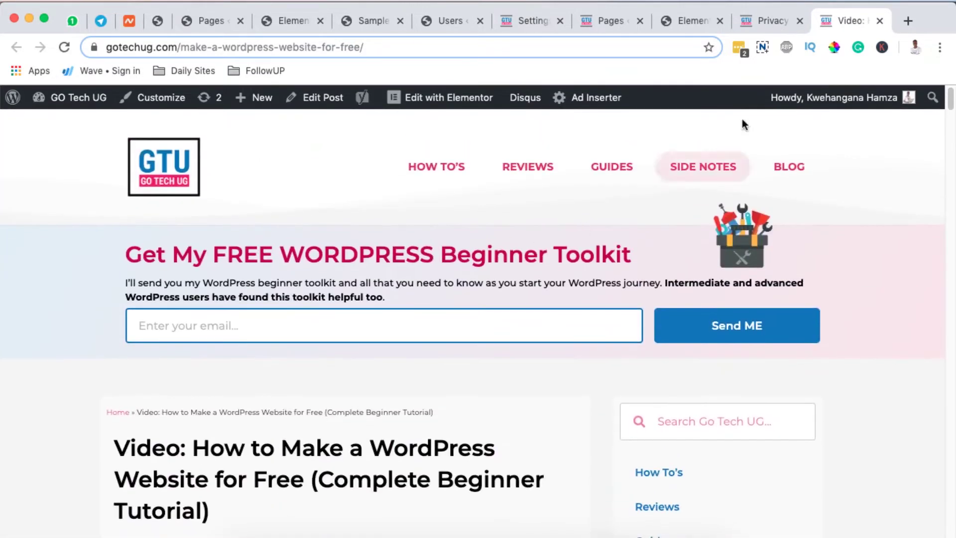
# Step: Look over the Privacy Policy preview, Elementor editor, pages list and HTMega settings tabs
pyautogui.click(758, 26)
pyautogui.click(695, 21)
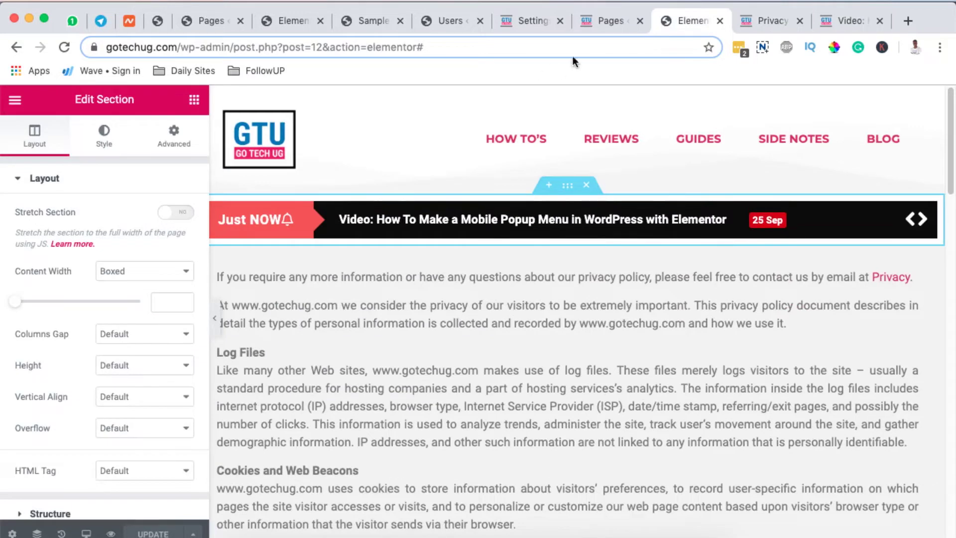
pyautogui.click(607, 26)
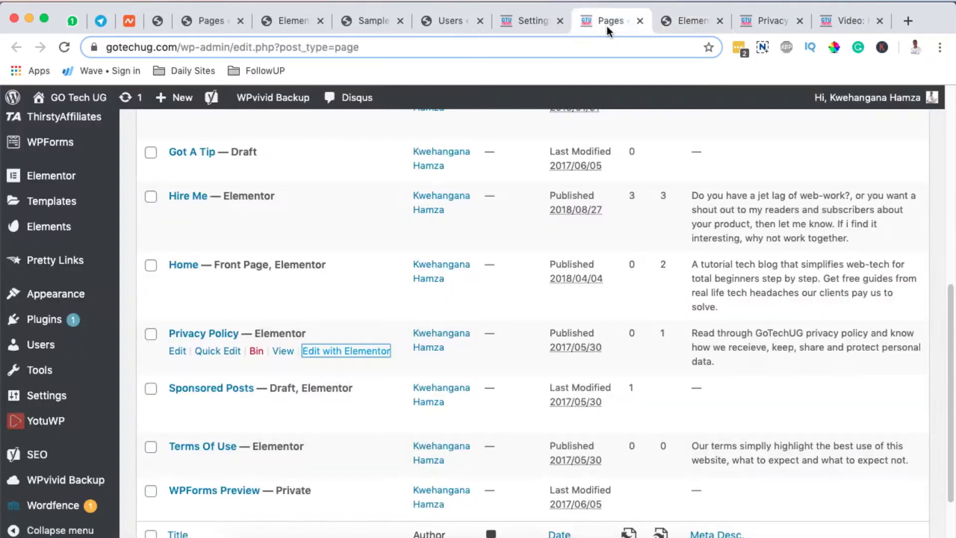
pyautogui.click(533, 23)
pyautogui.scroll(-2, 255, 319)
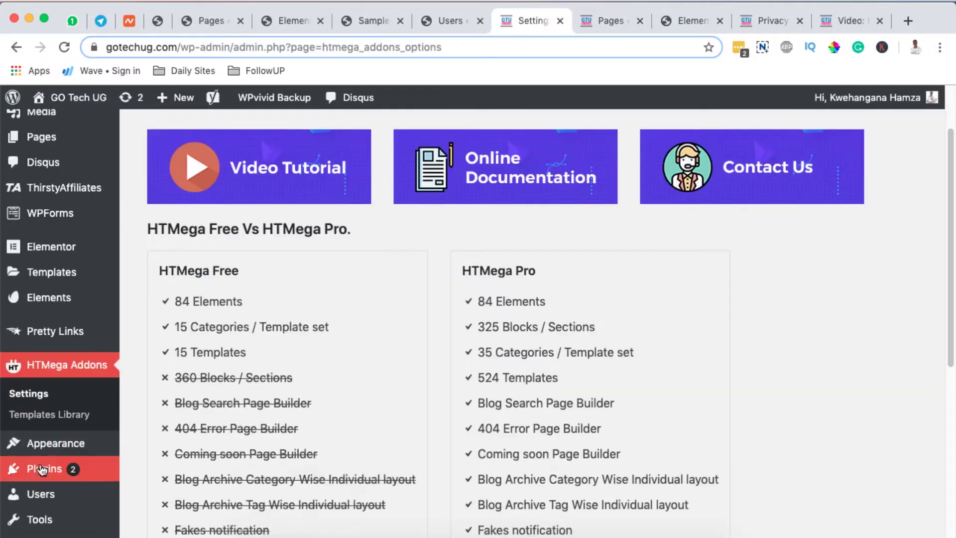
# Step: Search Plugins > Add New for 'ht mega' and confirm HT Mega is listed as Active
pyautogui.moveTo(43, 469)
pyautogui.click(158, 492)
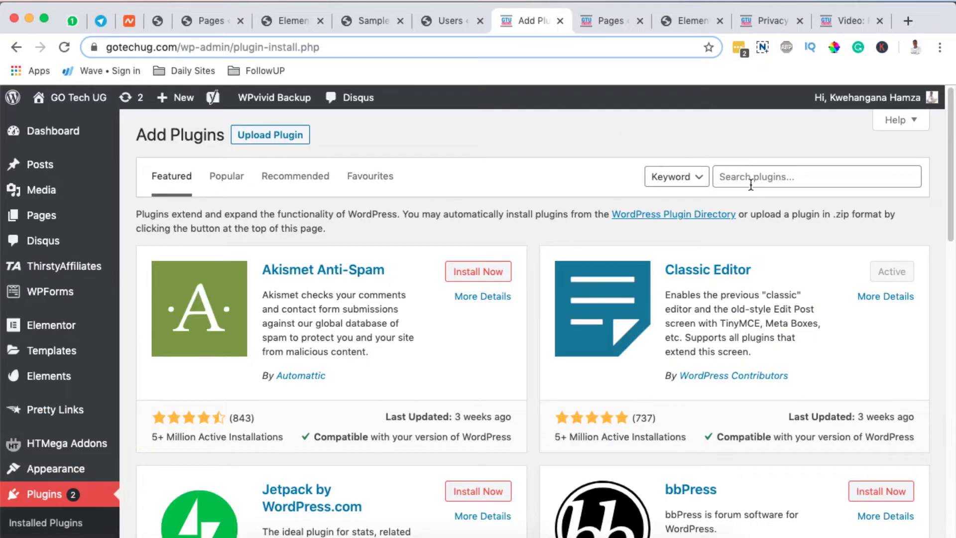
pyautogui.click(748, 177)
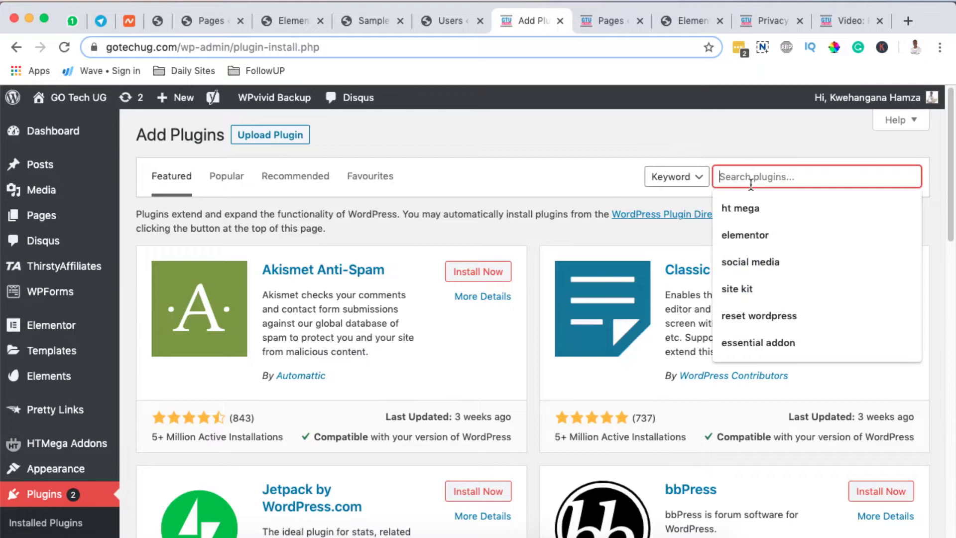
pyautogui.write('ht mega')
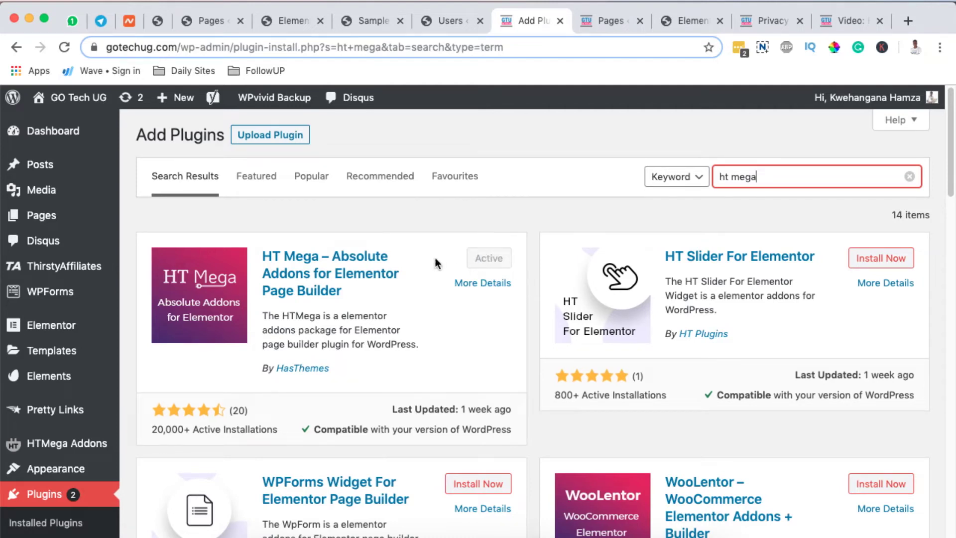
pyautogui.moveTo(47, 443)
pyautogui.scroll(-1, 47, 444)
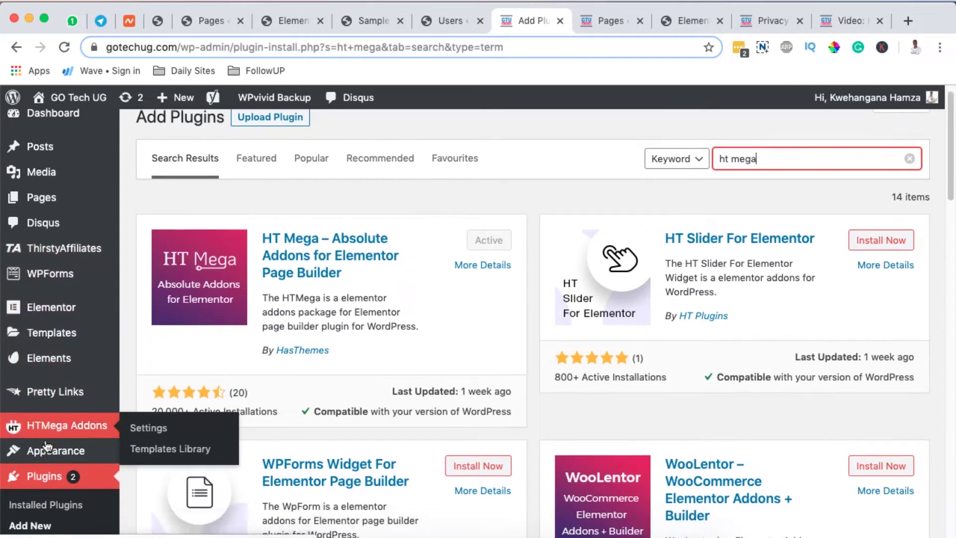
# Step: Open the Elements tab of HTMega Addons Settings and verify the News Ticker toggle is on
pyautogui.click(42, 426)
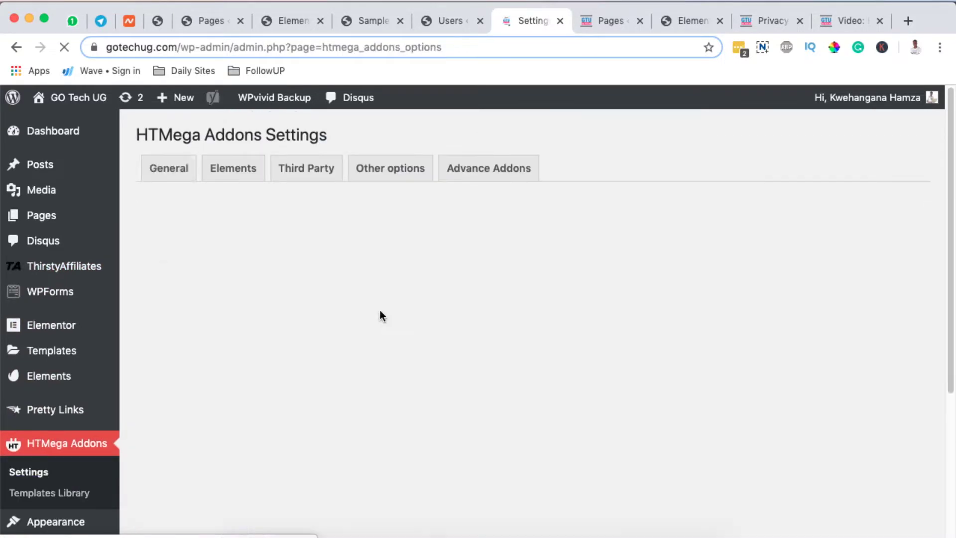
pyautogui.click(236, 173)
pyautogui.scroll(-15, 423, 324)
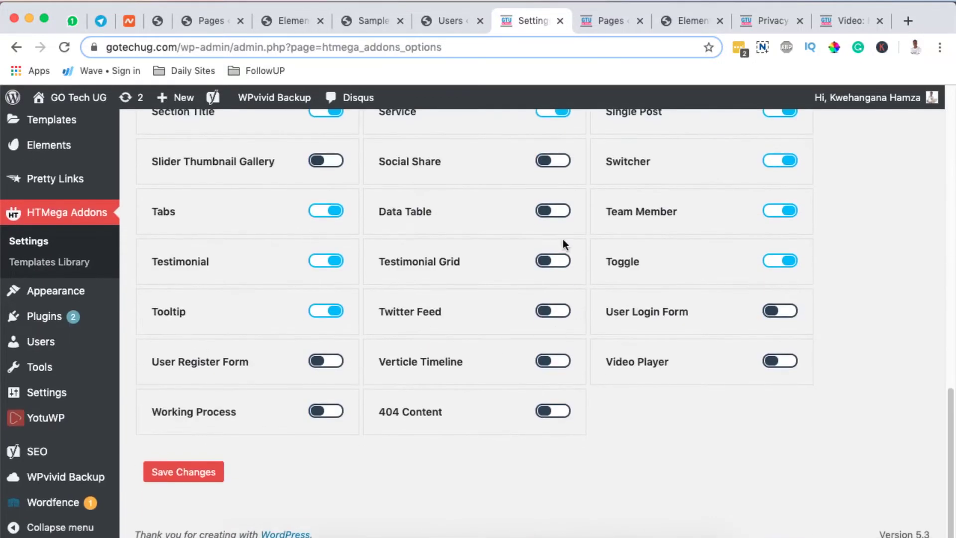
pyautogui.scroll(7, 563, 239)
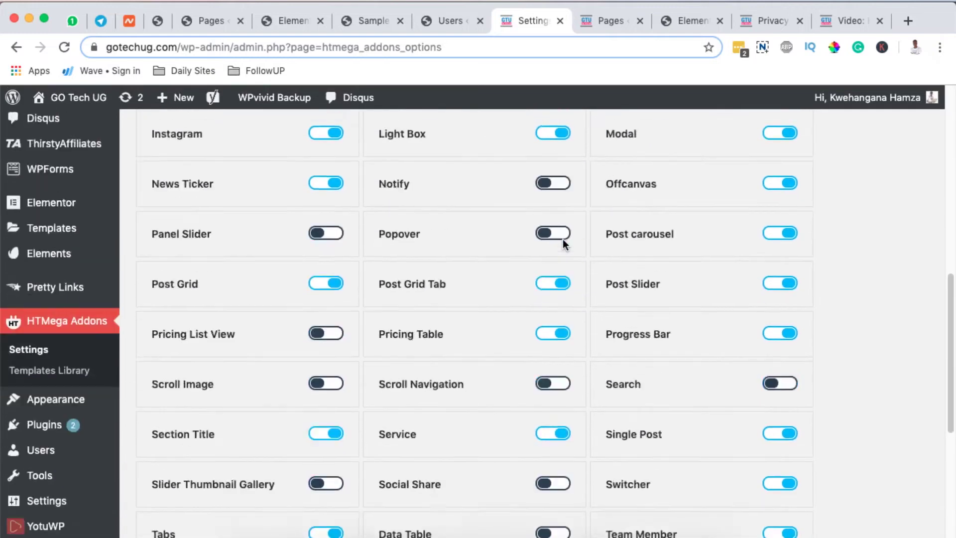
pyautogui.scroll(-7, 563, 239)
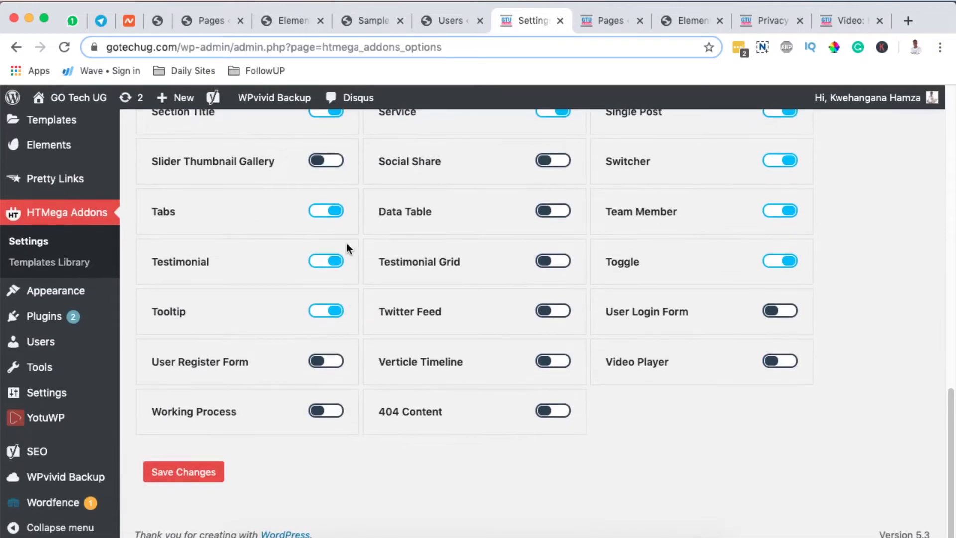
pyautogui.scroll(6, 346, 243)
pyautogui.scroll(-6, 345, 244)
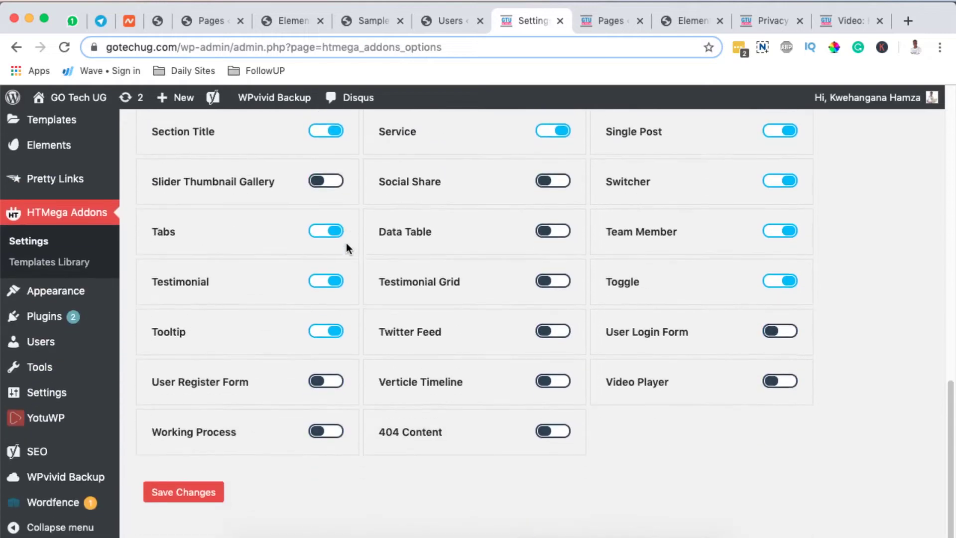
pyautogui.scroll(-1, 346, 243)
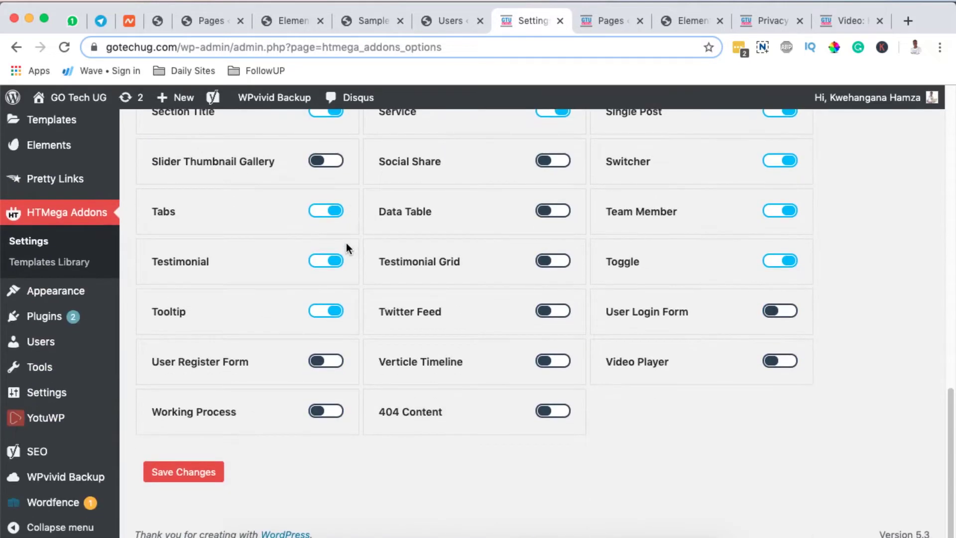
pyautogui.scroll(2, 192, 438)
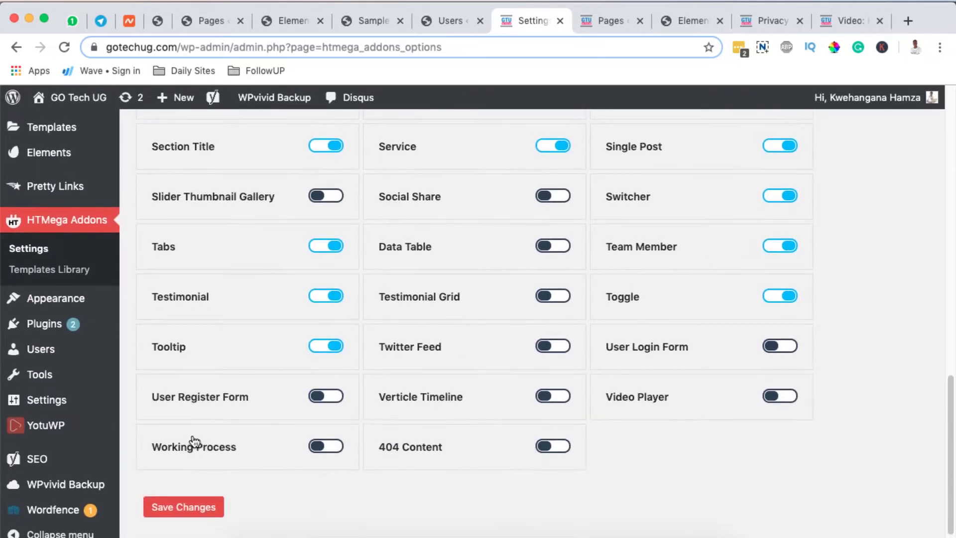
pyautogui.scroll(8, 194, 440)
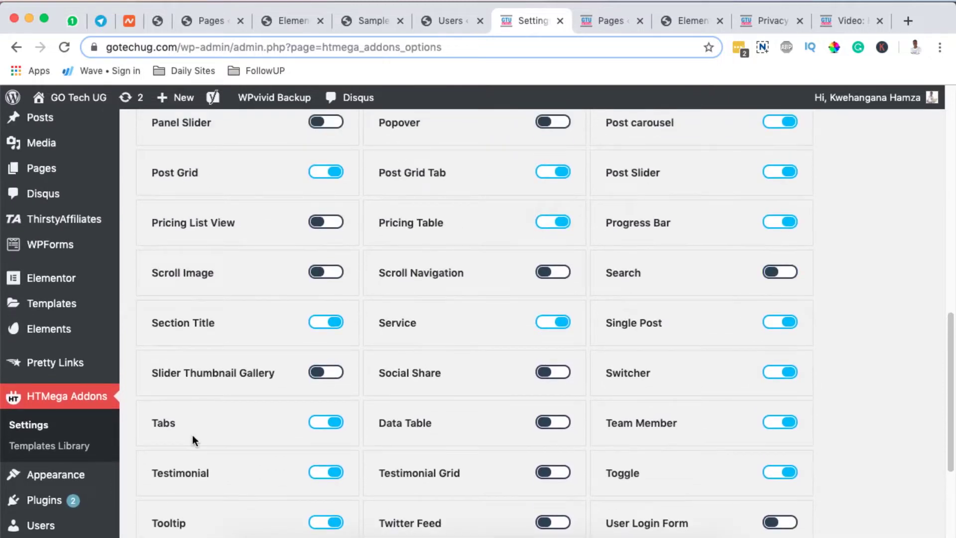
pyautogui.scroll(10, 192, 434)
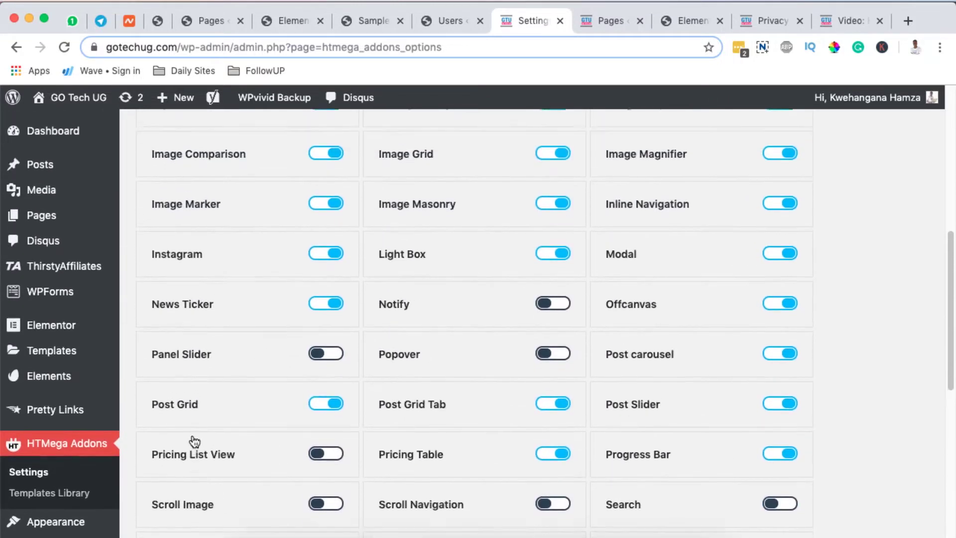
pyautogui.scroll(3, 194, 441)
pyautogui.scroll(-6, 189, 450)
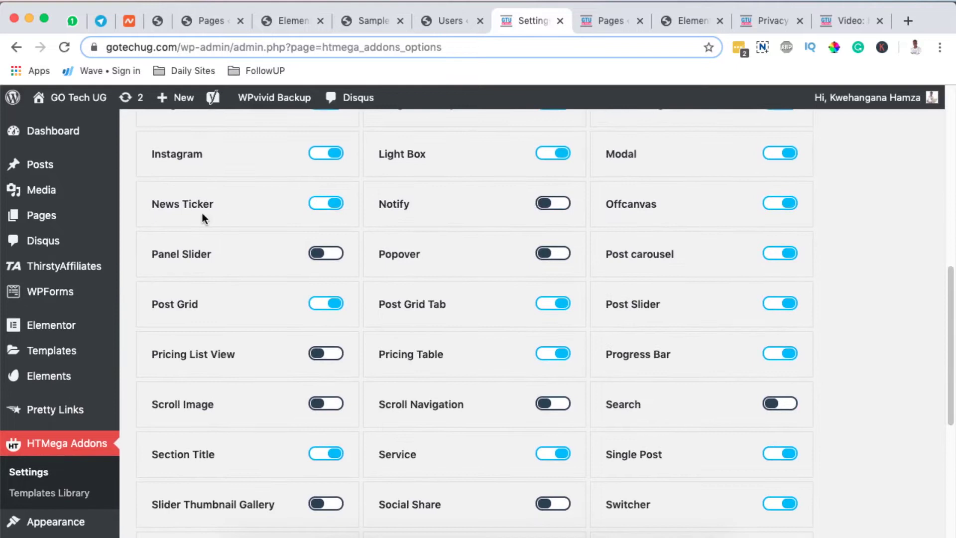
pyautogui.scroll(2, 311, 201)
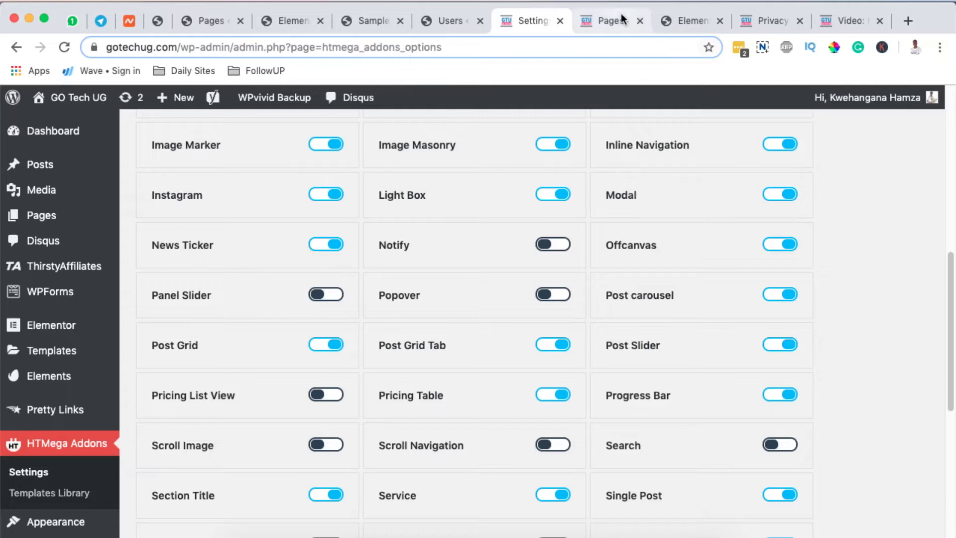
# Step: Return to the Privacy Policy page in Elementor and add an empty section below the ticker
pyautogui.click(602, 31)
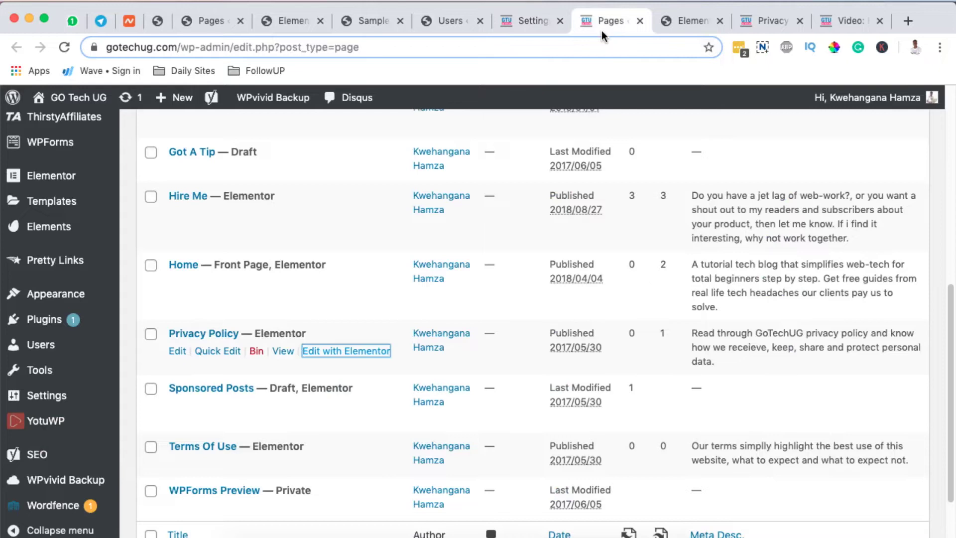
pyautogui.click(675, 20)
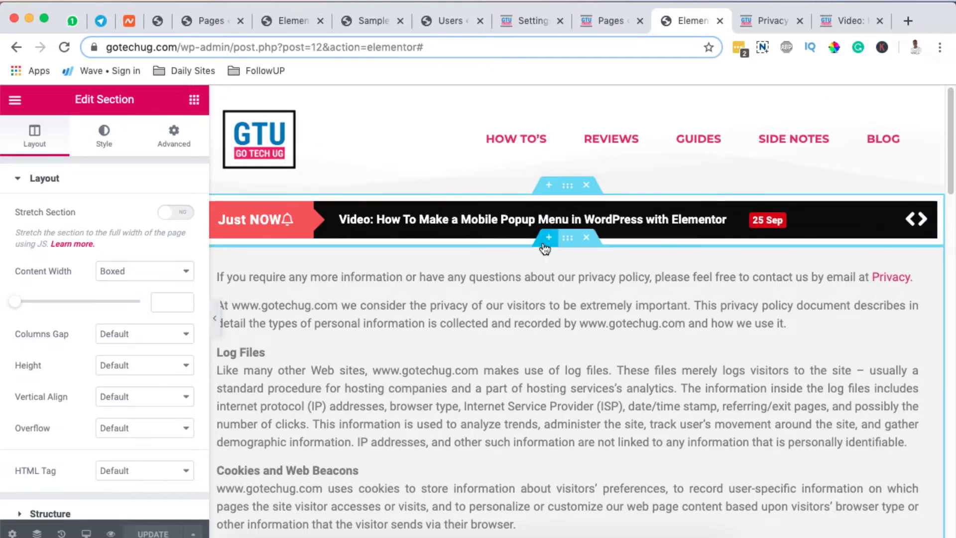
pyautogui.click(548, 238)
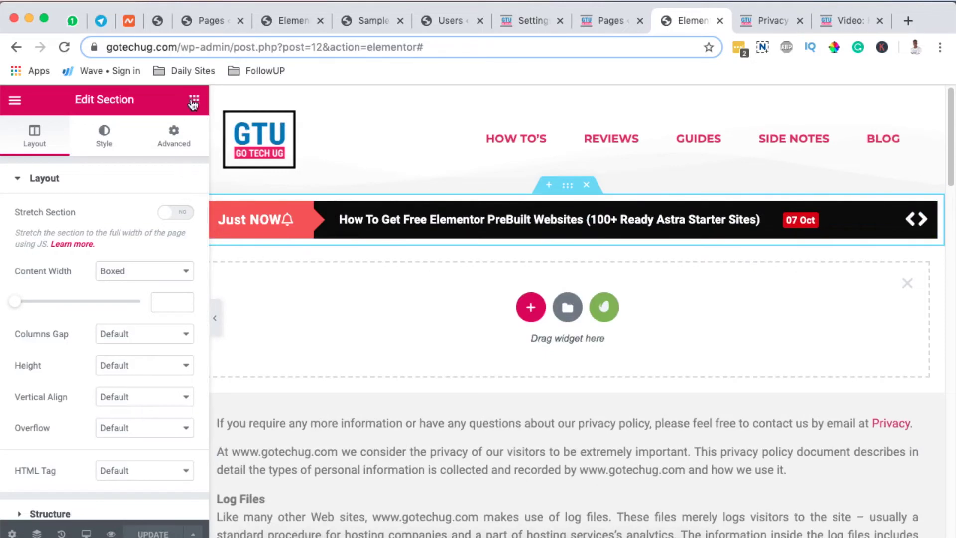
# Step: Search widgets for 'new' and drag a News Ticker into the empty section
pyautogui.click(113, 155)
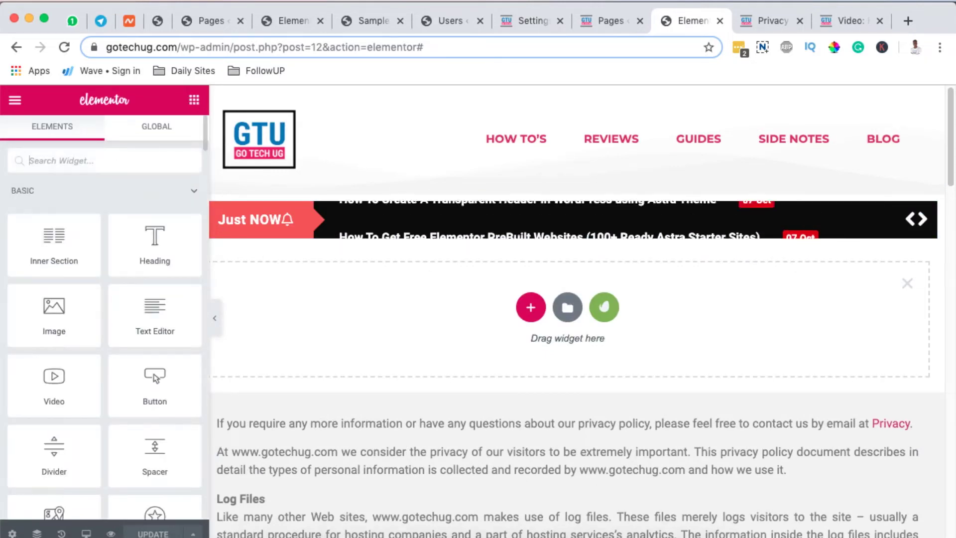
pyautogui.write('new')
pyautogui.moveTo(52, 192); pyautogui.dragTo(567, 326)
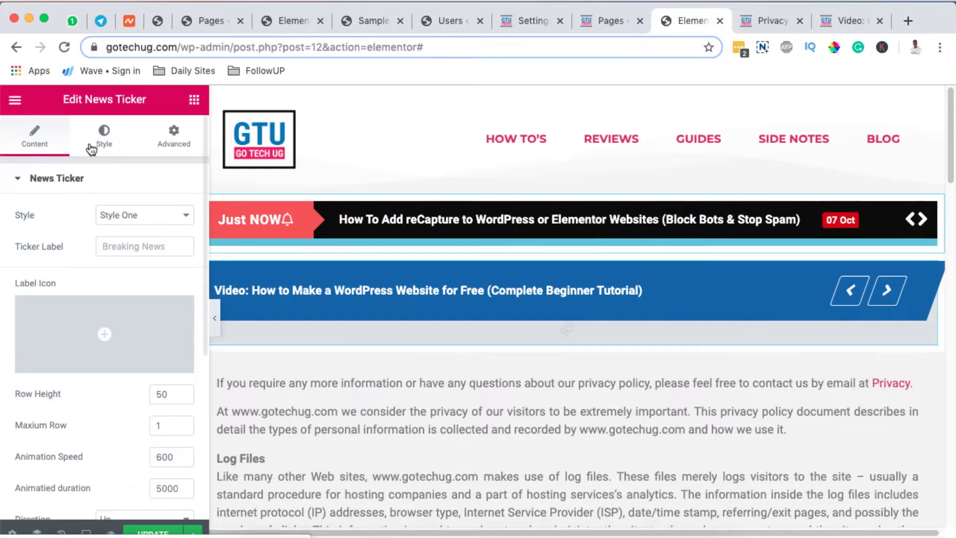
# Step: Preview the new ticker in Style Two, Style Three, Style Four and Style Five
pyautogui.click(135, 215)
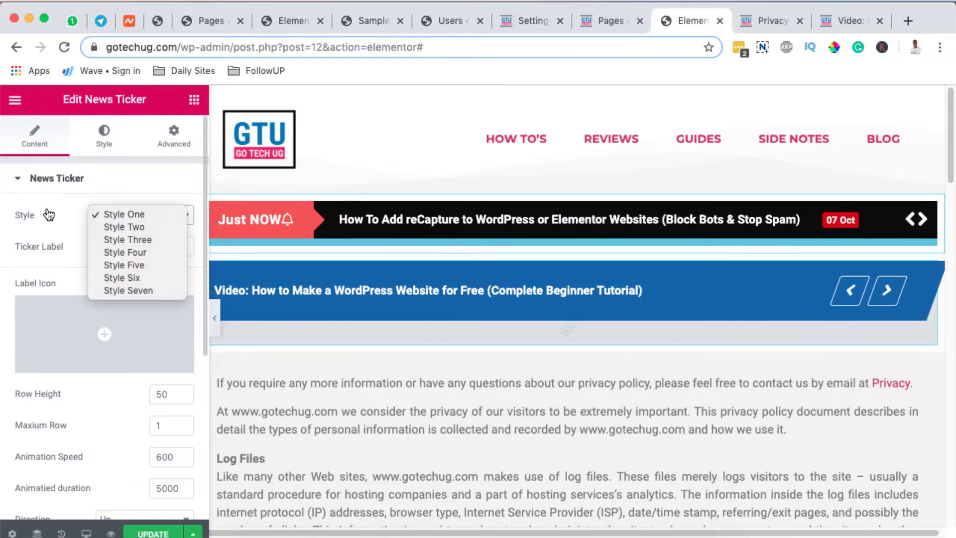
pyautogui.click(47, 215)
pyautogui.click(134, 214)
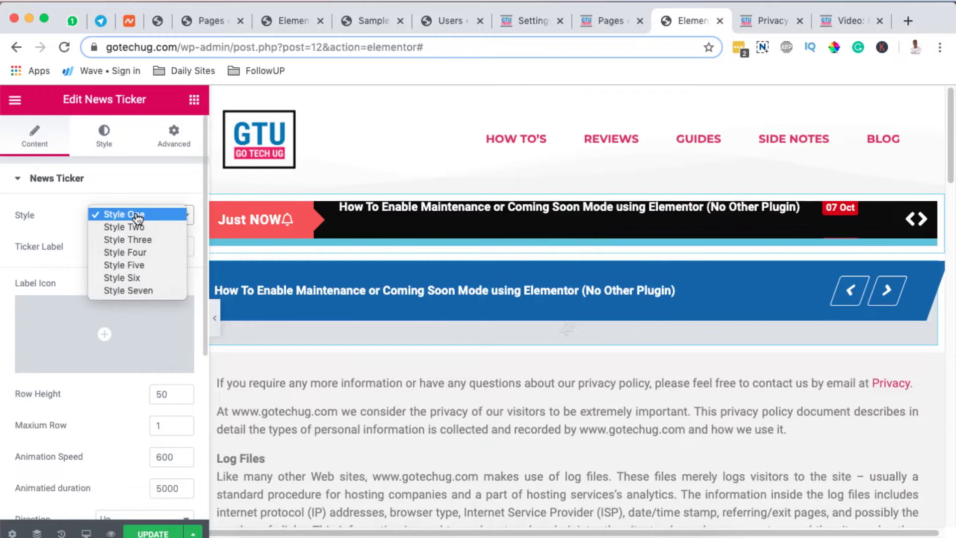
pyautogui.click(137, 225)
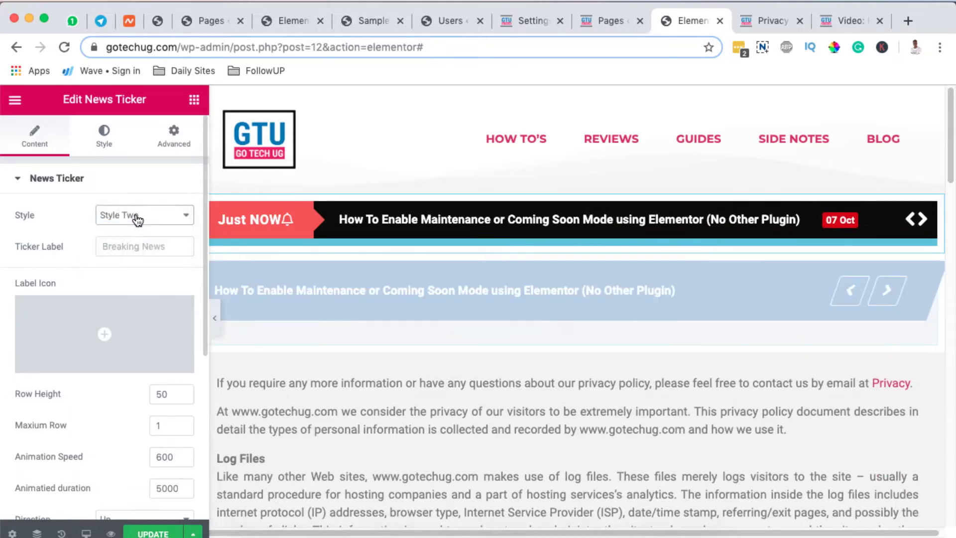
pyautogui.press('Down')
pyautogui.click(136, 218)
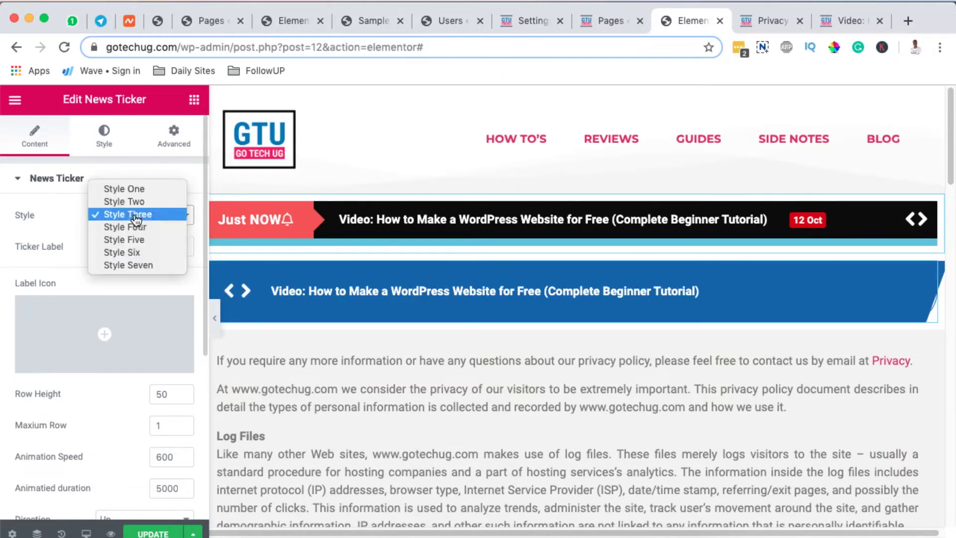
pyautogui.click(134, 226)
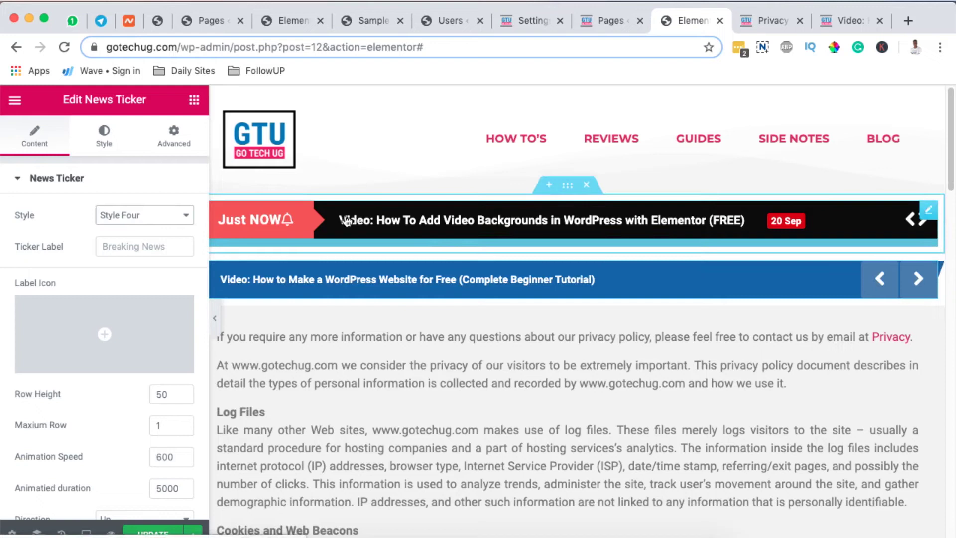
pyautogui.click(121, 223)
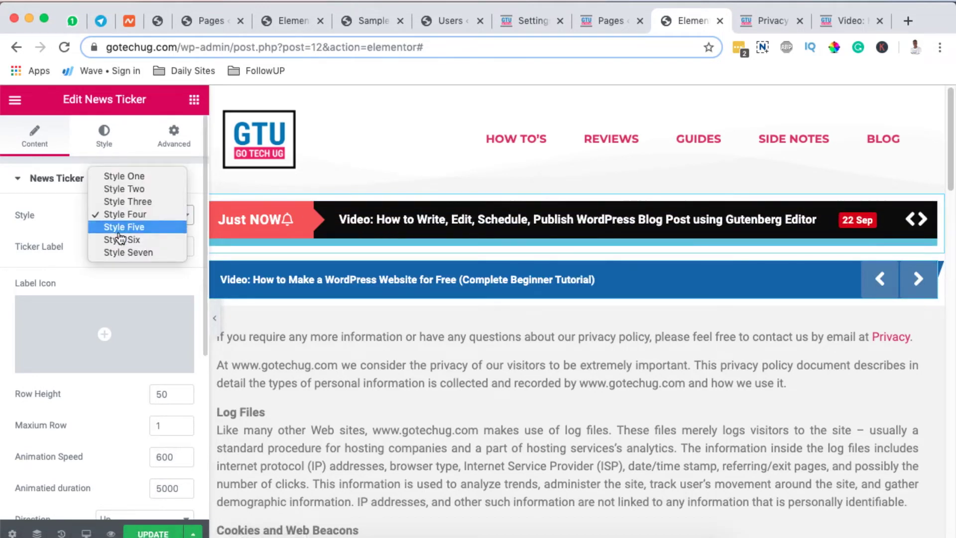
pyautogui.click(123, 227)
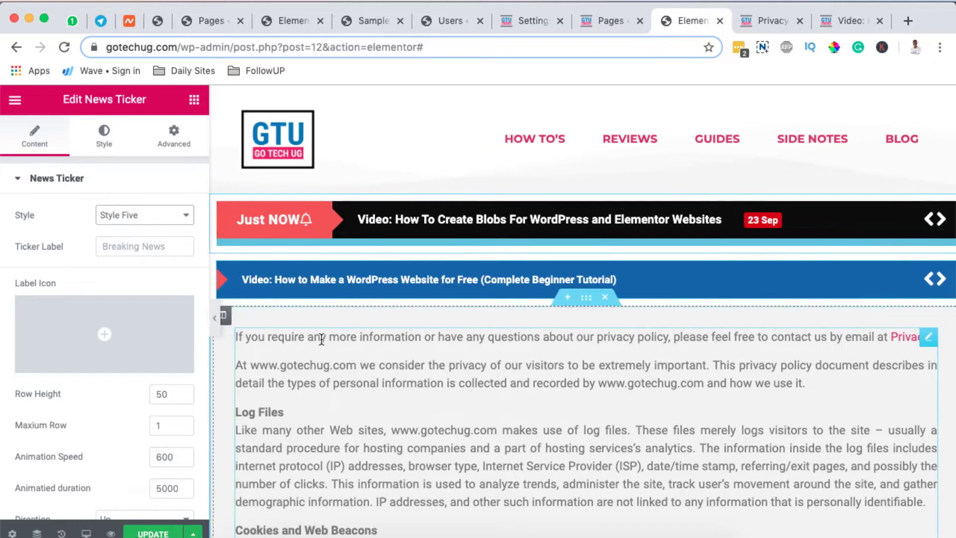
# Step: Try Style Six and Style Seven, then settle back on Style Five
pyautogui.click(128, 218)
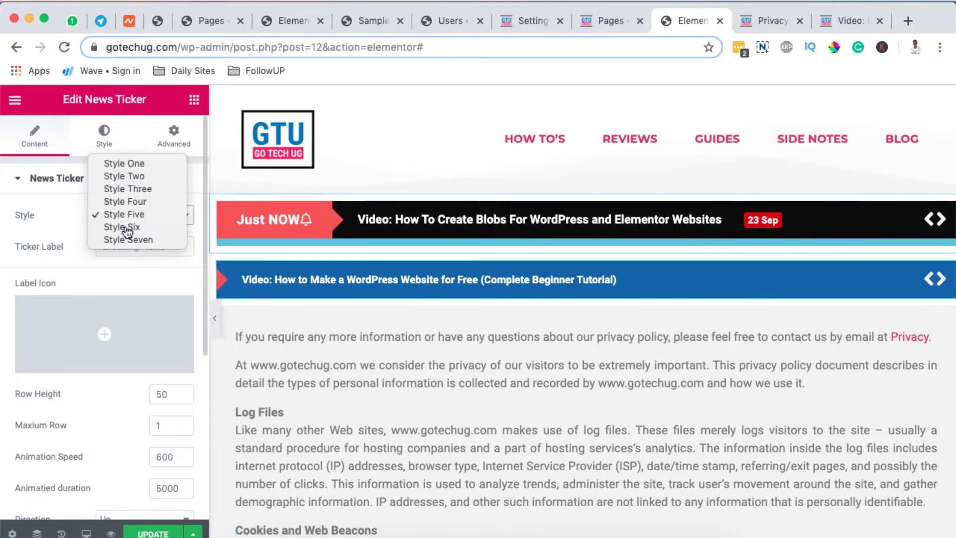
pyautogui.click(124, 225)
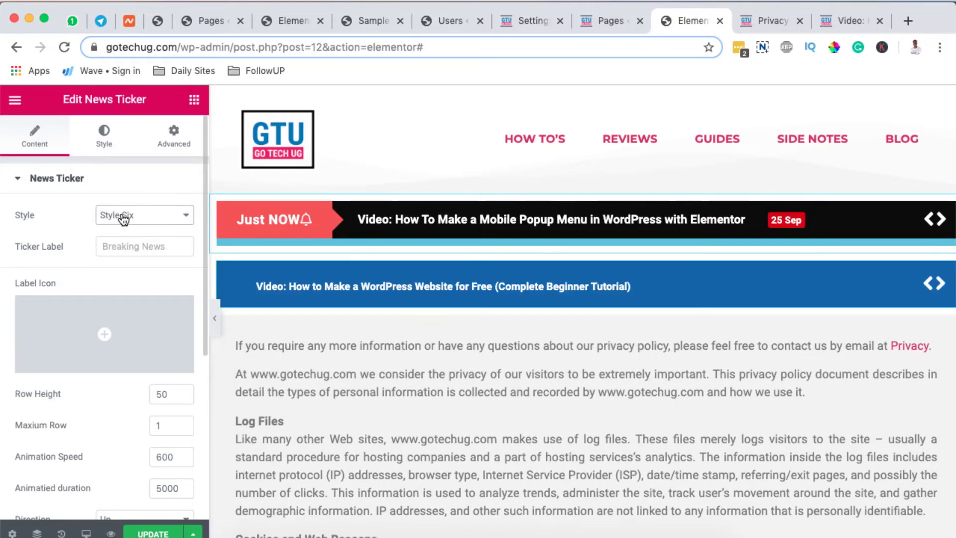
pyautogui.click(123, 220)
pyautogui.click(123, 223)
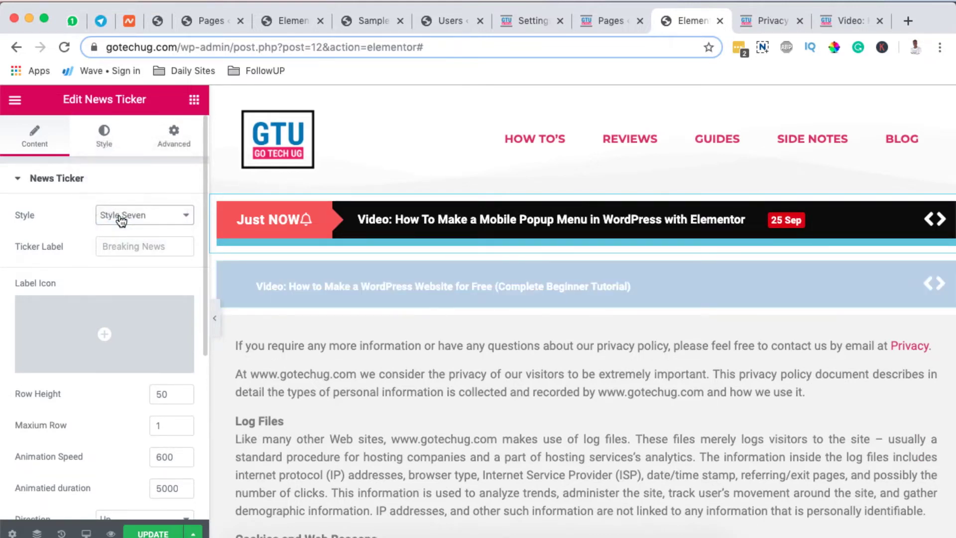
pyautogui.click(122, 216)
pyautogui.click(122, 214)
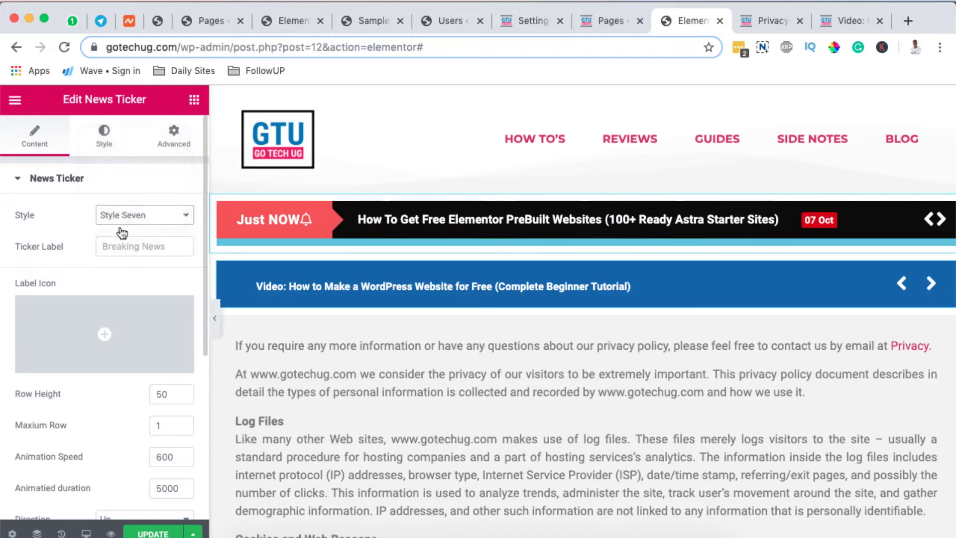
# Step: Set the ticker label text to 'Just NOW'
pyautogui.click(132, 249)
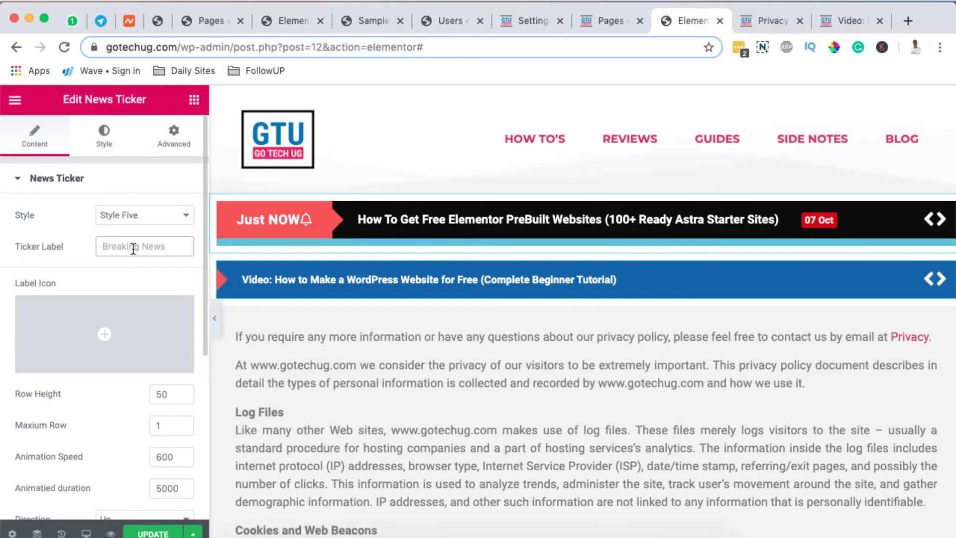
pyautogui.write('Hi')
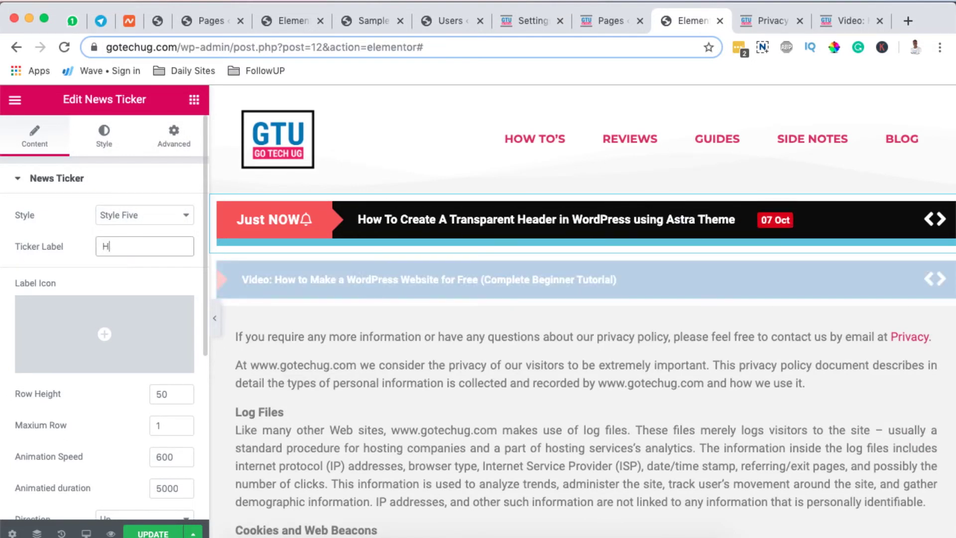
pyautogui.press('BackSpace')
pyautogui.press('BackSpace')
pyautogui.write('H')
pyautogui.press('BackSpace')
pyautogui.write('Just N')
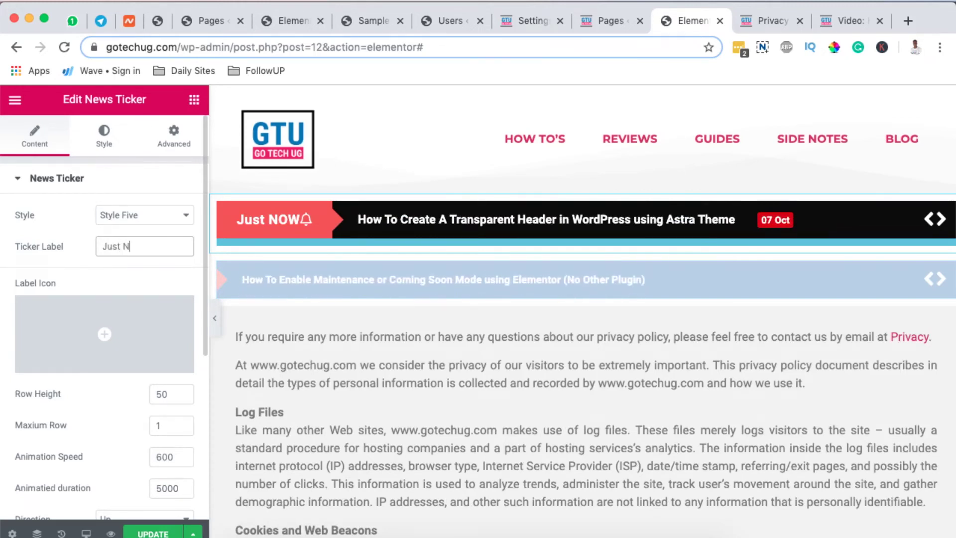
pyautogui.write('OW')
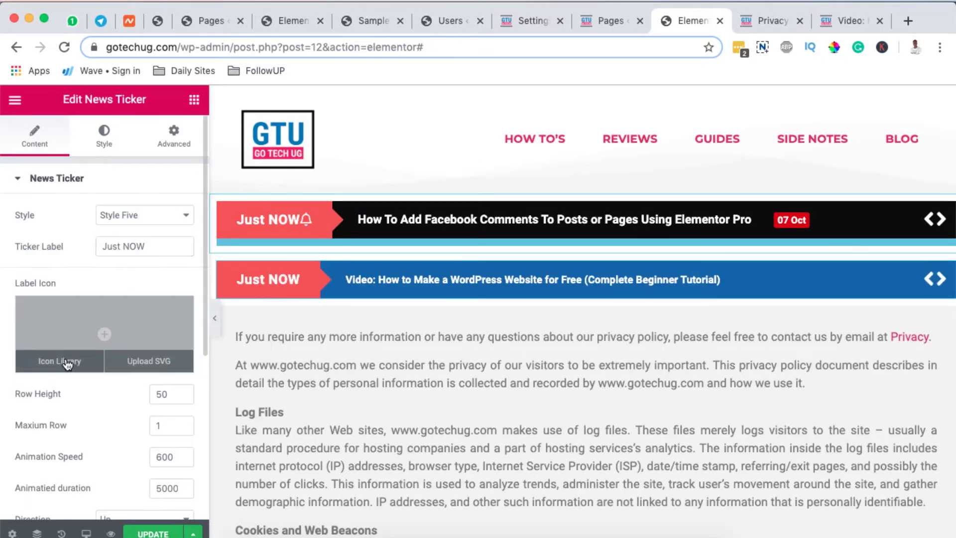
# Step: Insert the Bell icon from the Icon Library as the label icon
pyautogui.click(69, 364)
pyautogui.click(438, 337)
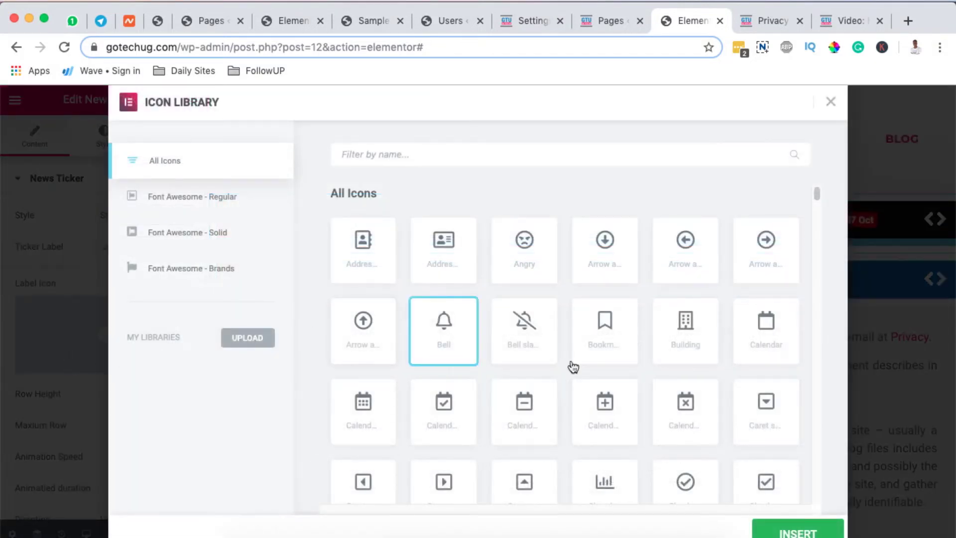
pyautogui.click(779, 531)
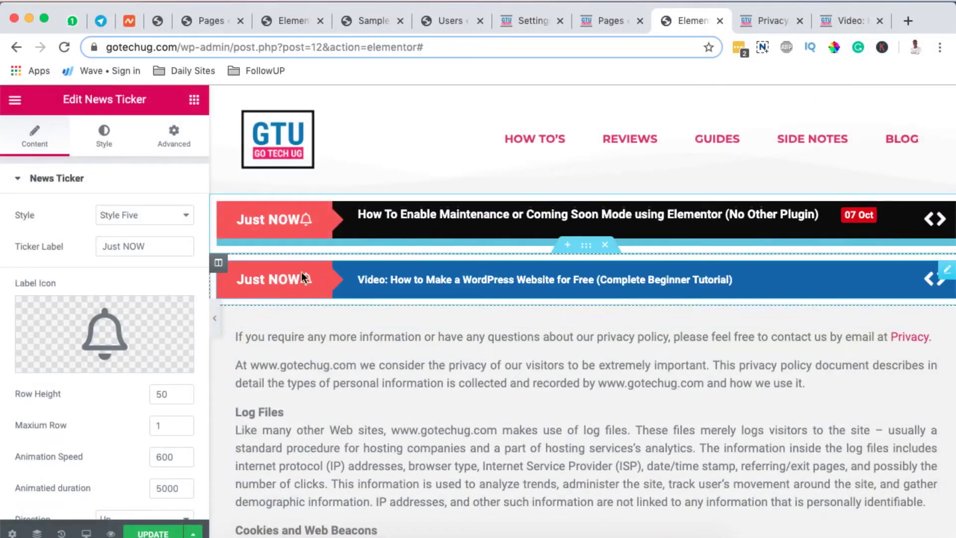
# Step: Show dates beside headlines, leave pause on hover off, and set Direction to Down
pyautogui.scroll(-3, 319, 312)
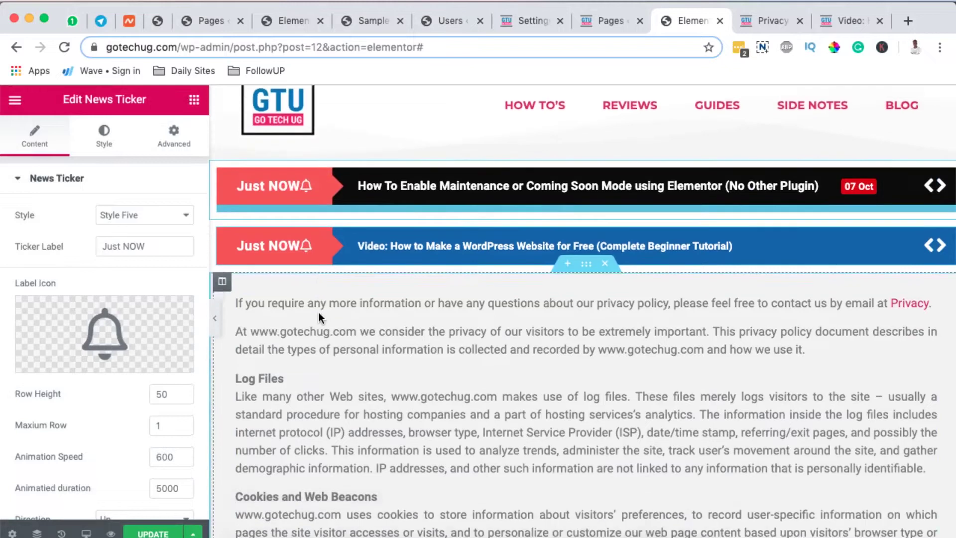
pyautogui.scroll(-5, 92, 368)
pyautogui.scroll(-1, 93, 368)
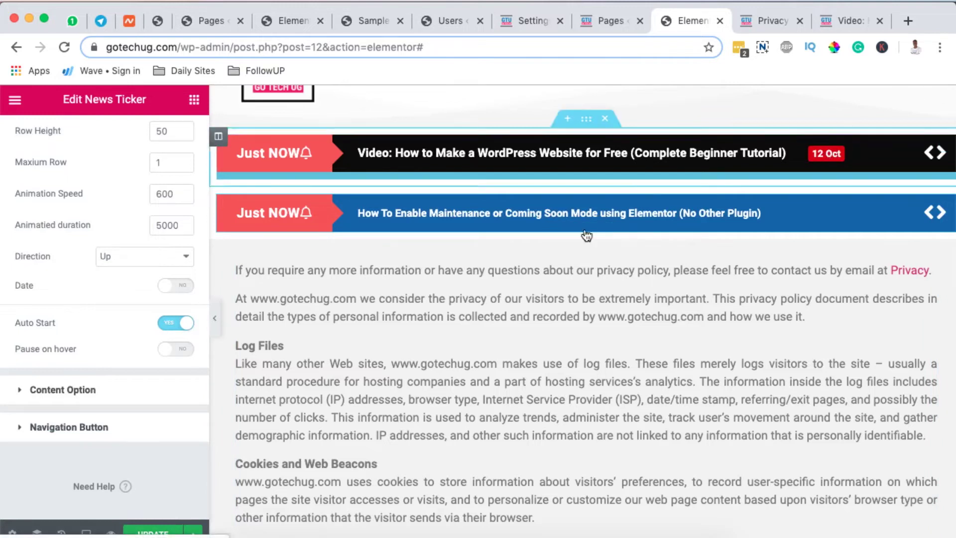
pyautogui.click(183, 288)
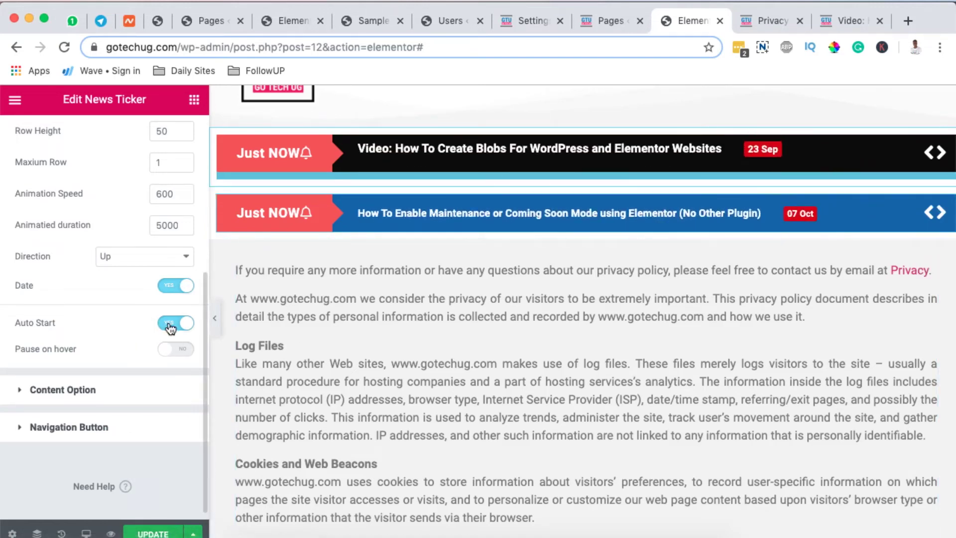
pyautogui.click(187, 353)
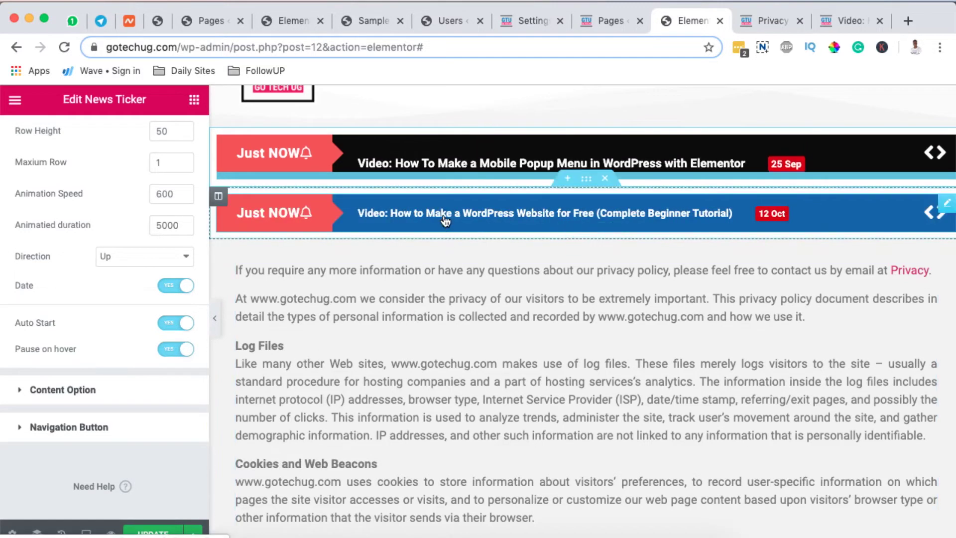
pyautogui.click(170, 353)
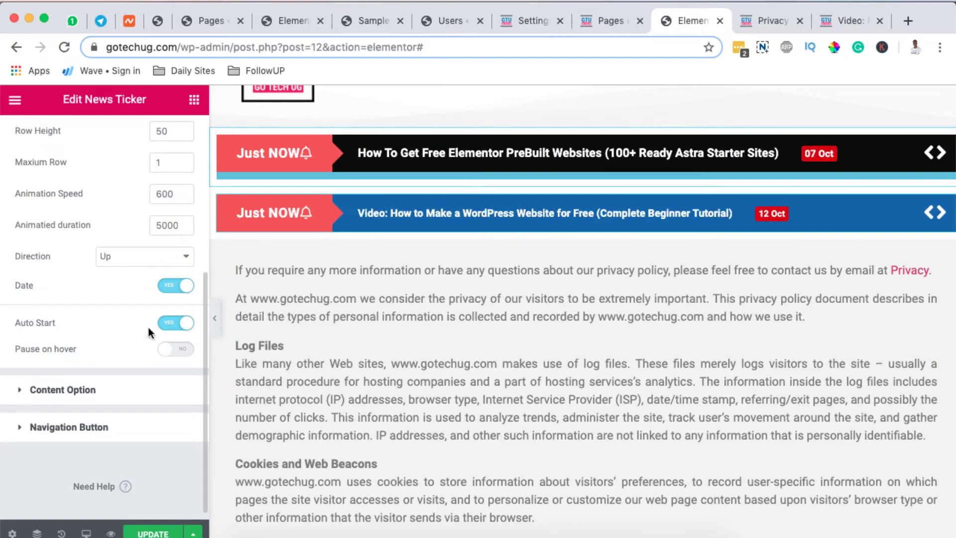
pyautogui.click(109, 263)
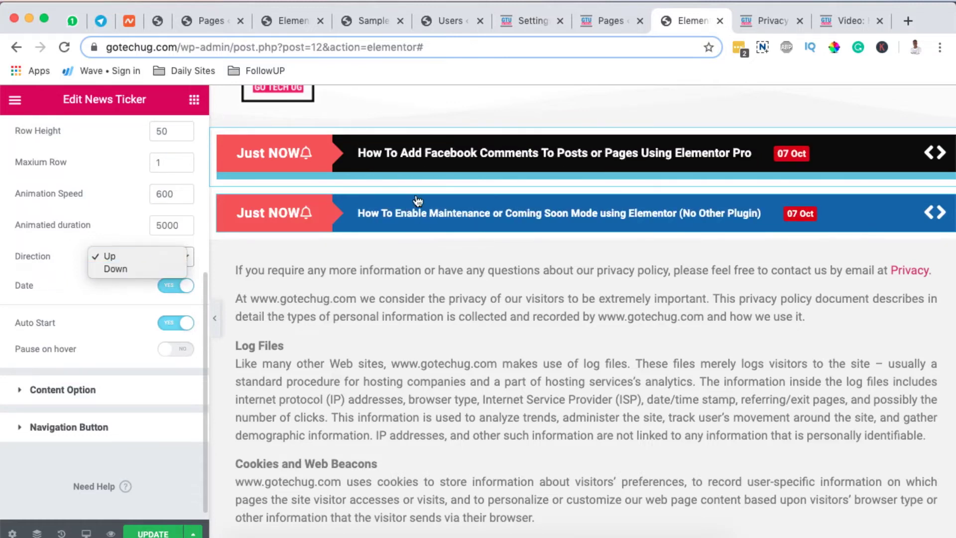
pyautogui.click(131, 269)
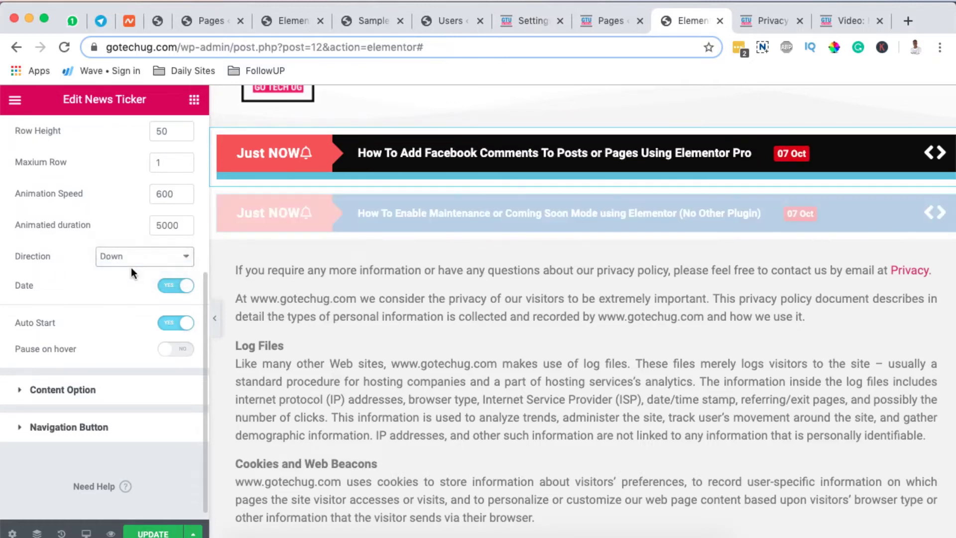
# Step: Under Content Option, set Content Sourse to Posts and leave Categories unselected
pyautogui.click(74, 394)
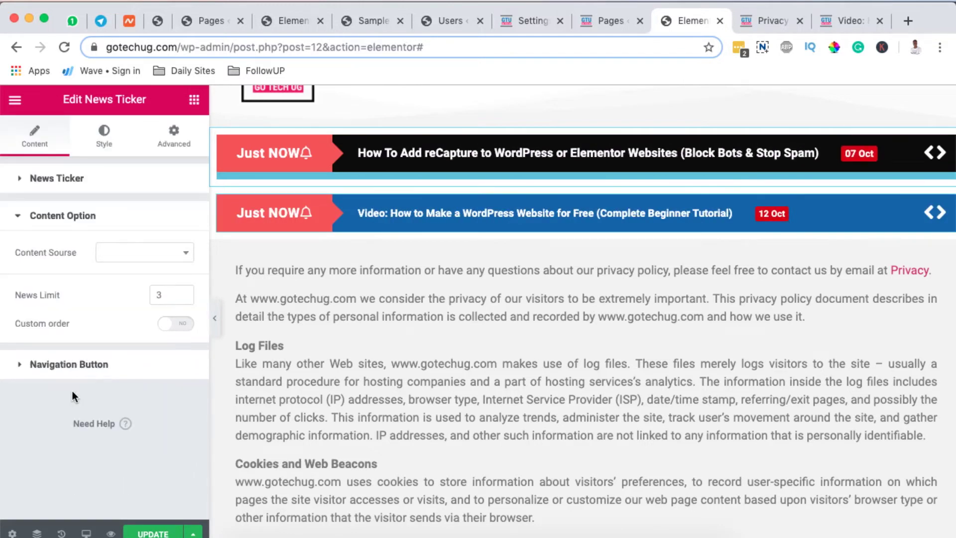
pyautogui.click(174, 251)
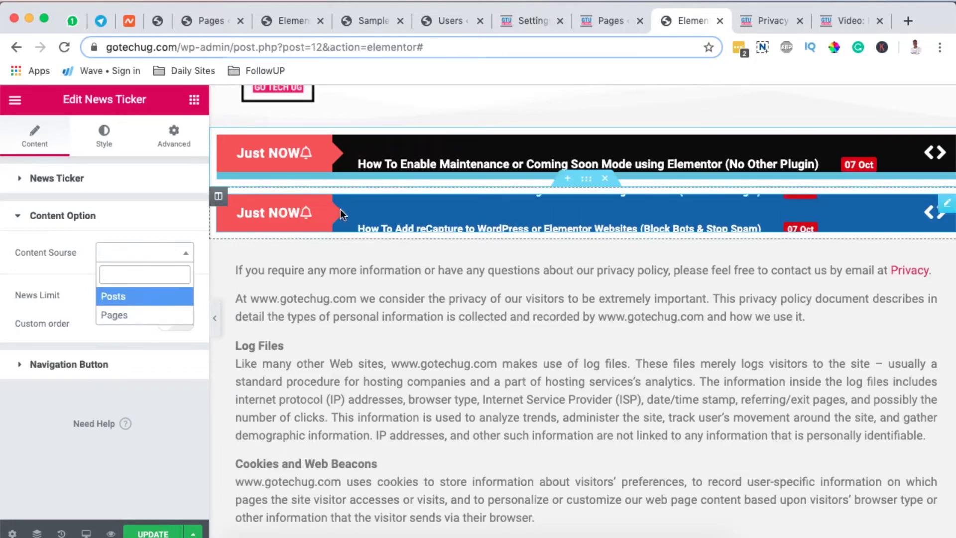
pyautogui.click(142, 297)
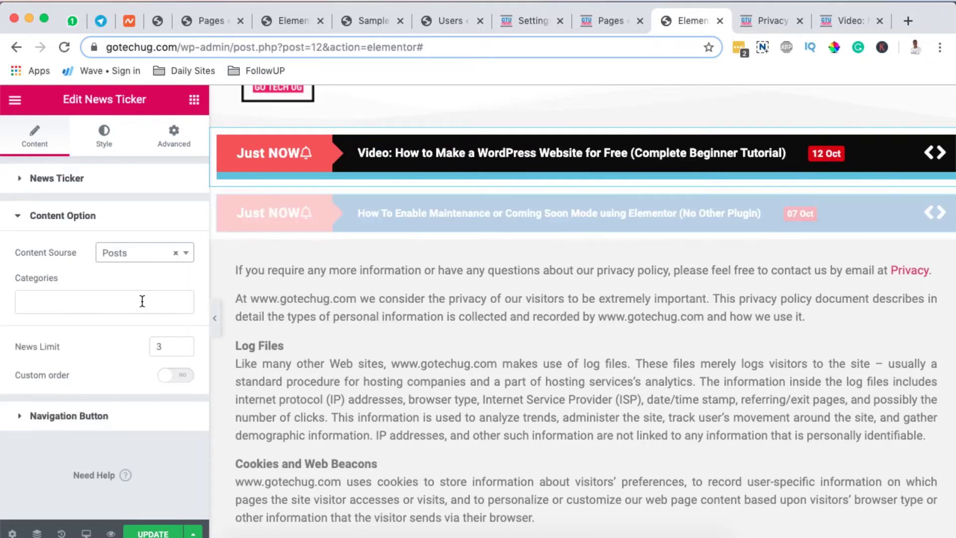
pyautogui.click(142, 301)
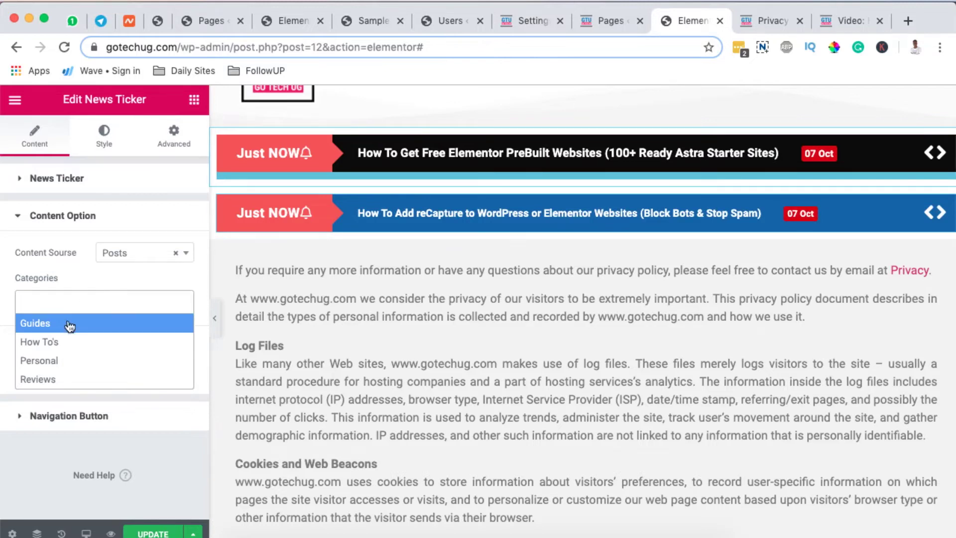
pyautogui.click(9, 300)
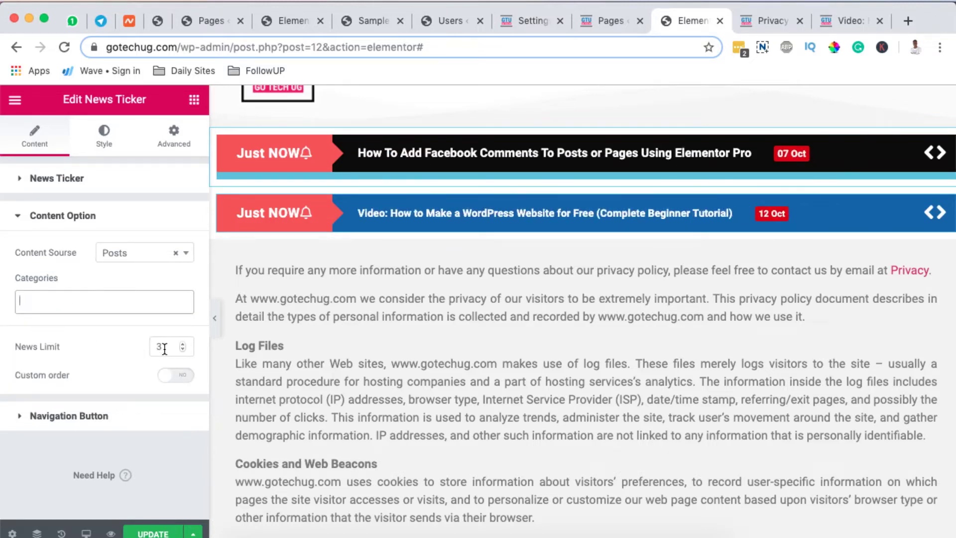
# Step: Change the News Limit from 3 to 5
pyautogui.moveTo(164, 349); pyautogui.dragTo(120, 349)
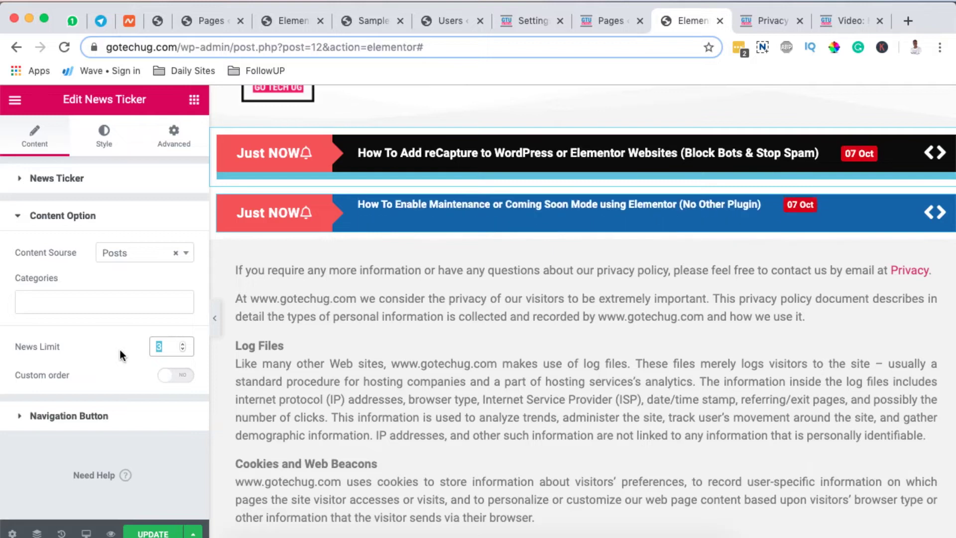
pyautogui.press('BackSpace')
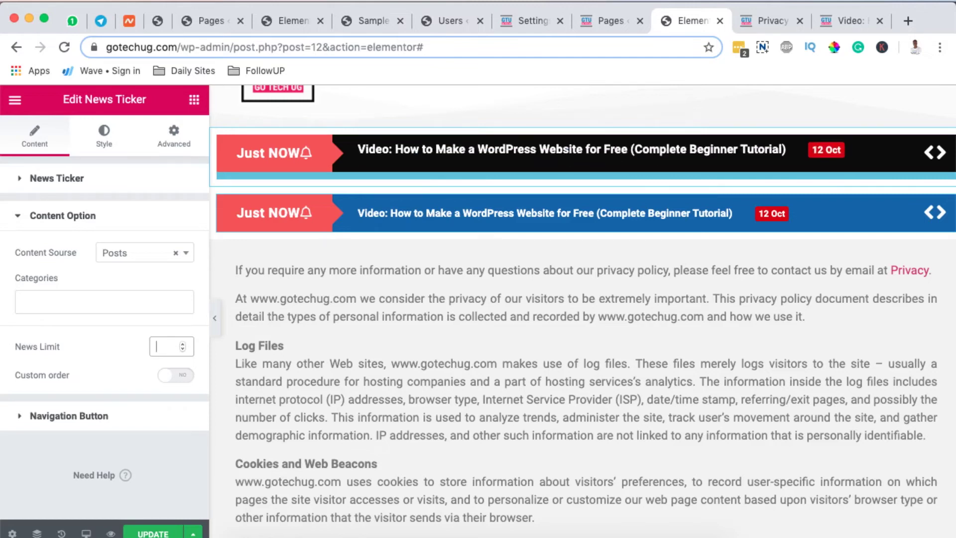
pyautogui.write('5')
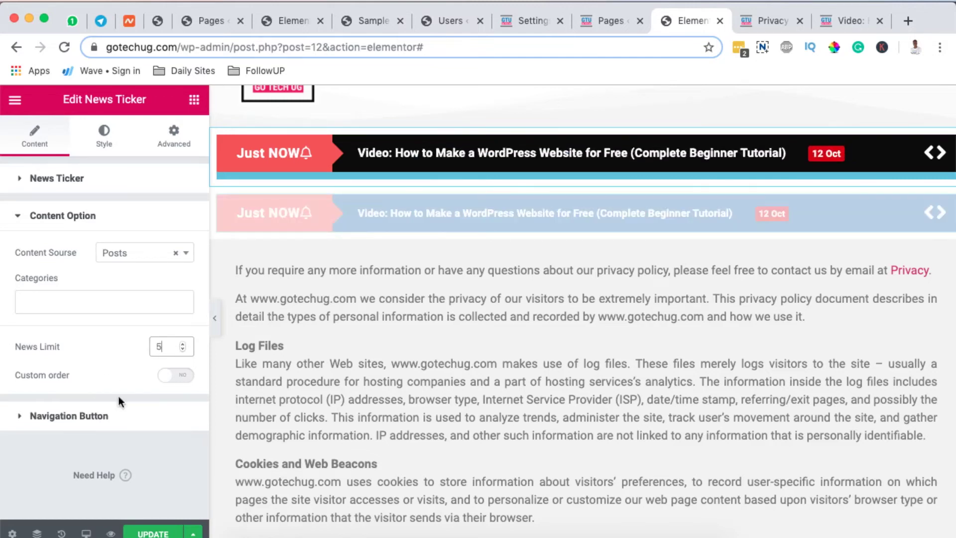
# Step: Check Custom order's Orderby None and Descending options, then switch custom ordering off
pyautogui.click(189, 377)
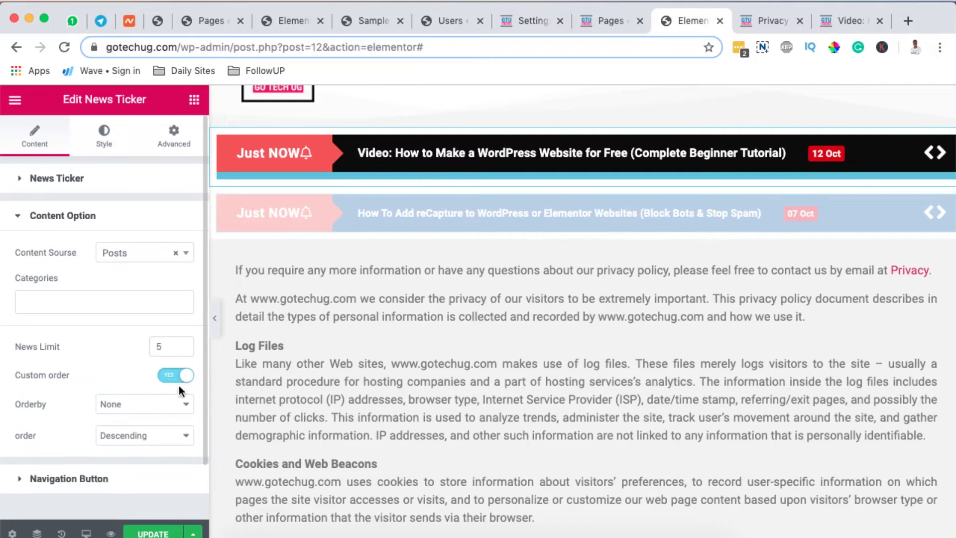
pyautogui.click(126, 403)
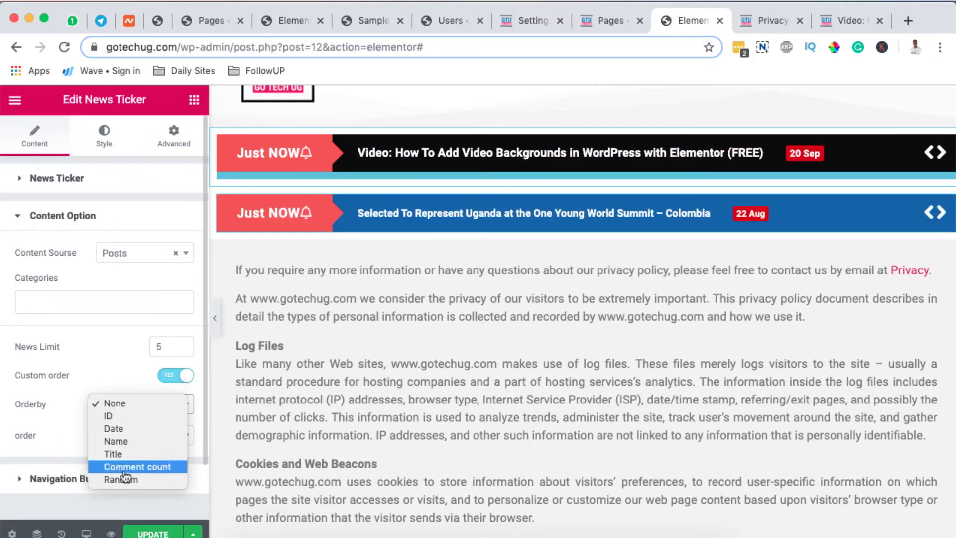
pyautogui.click(54, 416)
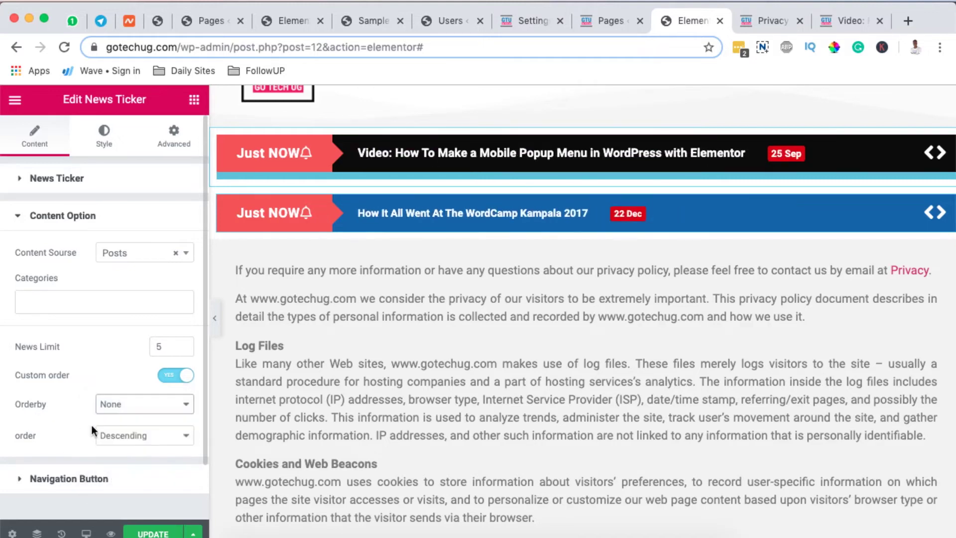
pyautogui.click(131, 441)
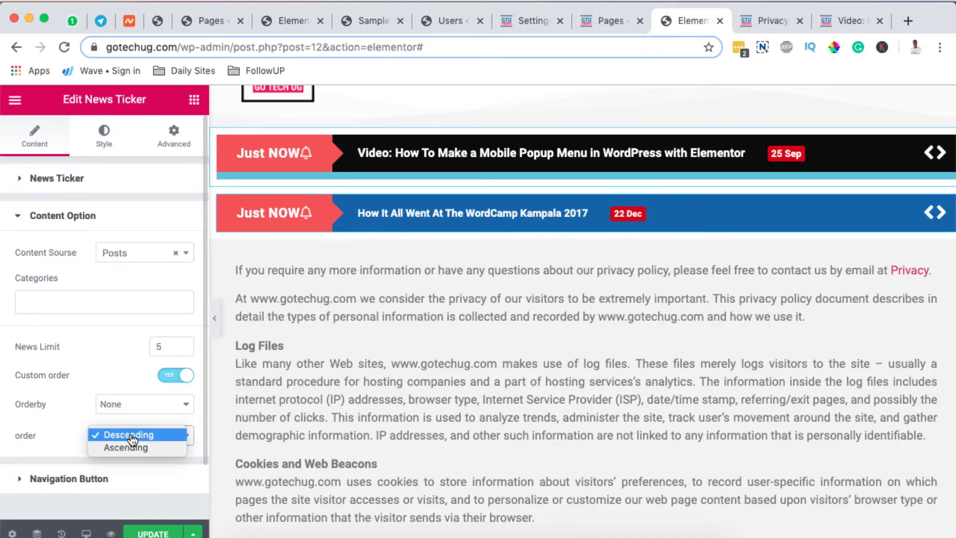
pyautogui.click(28, 408)
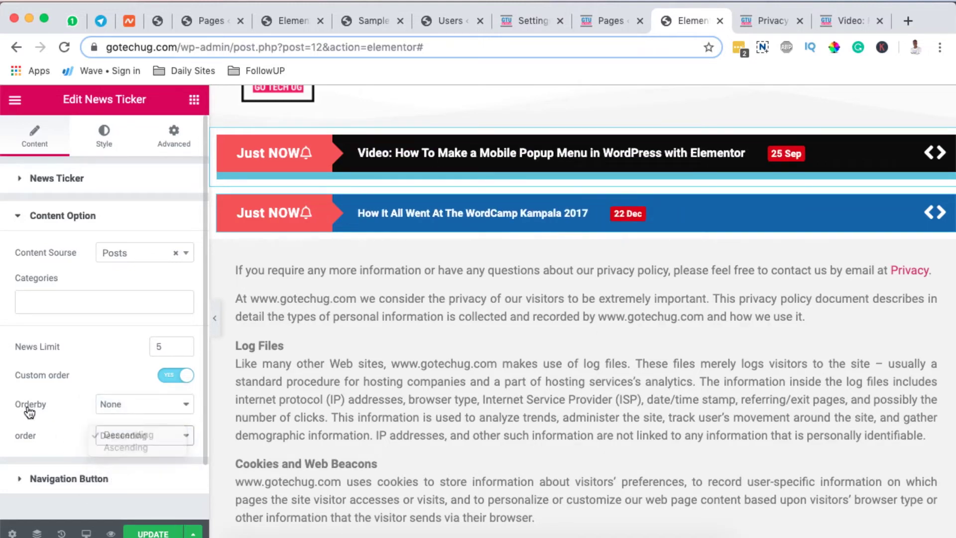
pyautogui.click(168, 380)
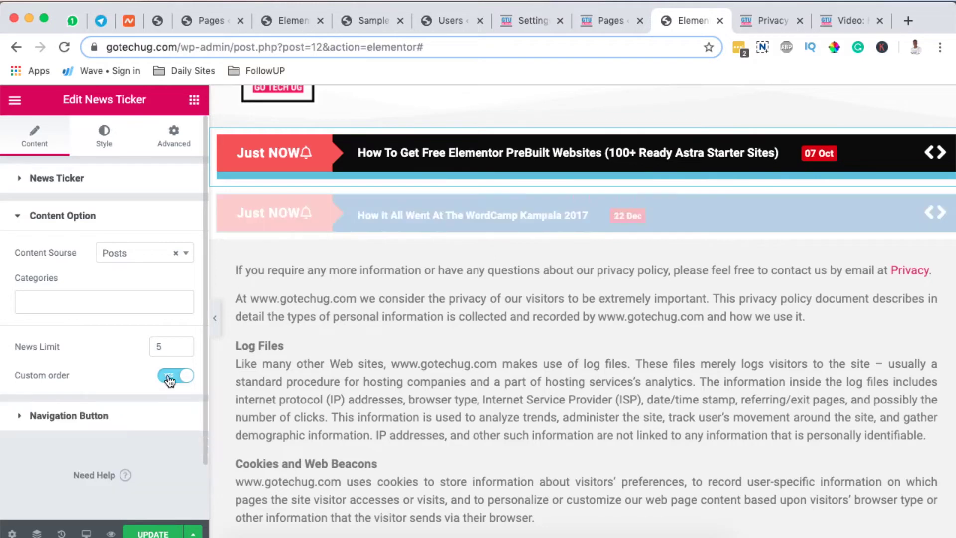
# Step: Expand Navigation Button and browse the Previous Icon library without changing the arrow
pyautogui.click(103, 420)
pyautogui.scroll(-1, 198, 418)
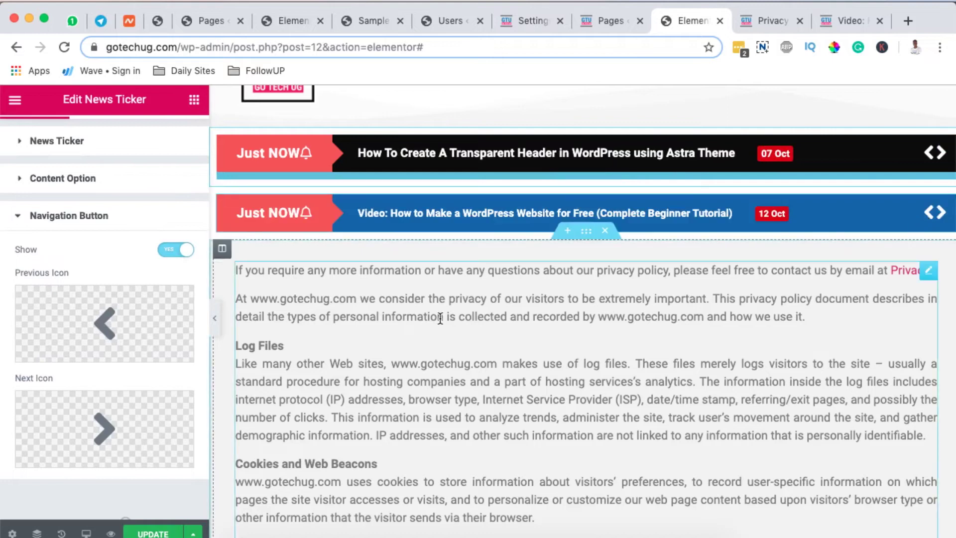
pyautogui.moveTo(72, 339)
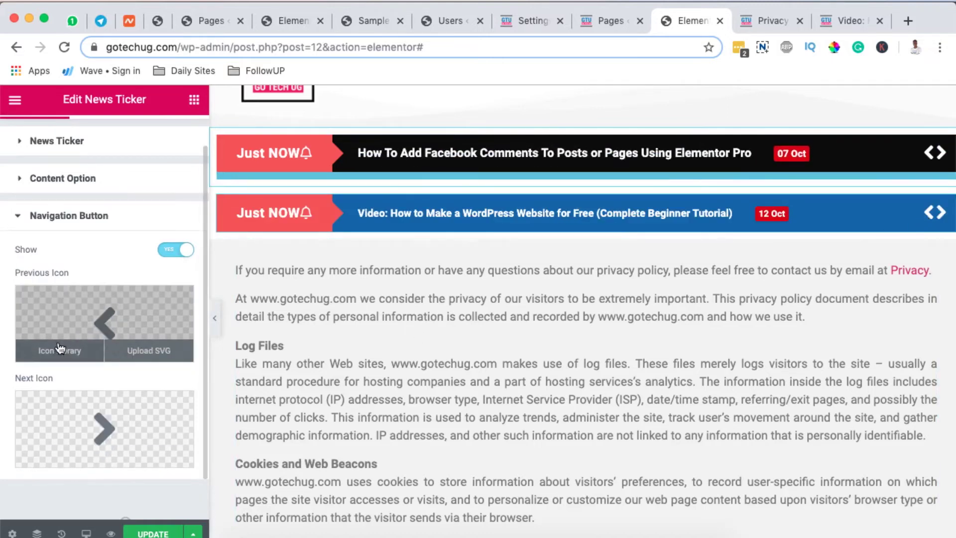
pyautogui.click(58, 348)
pyautogui.scroll(-5, 578, 261)
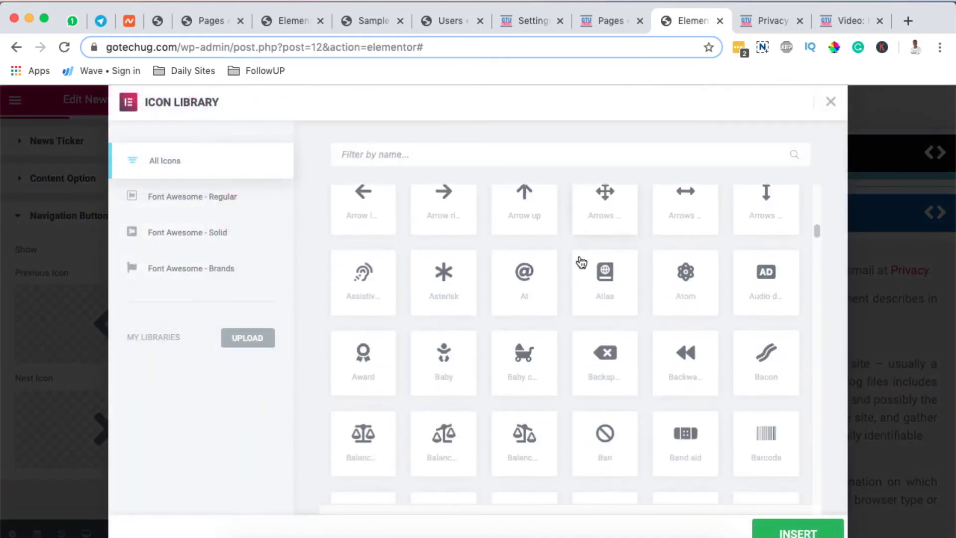
pyautogui.scroll(-8, 578, 259)
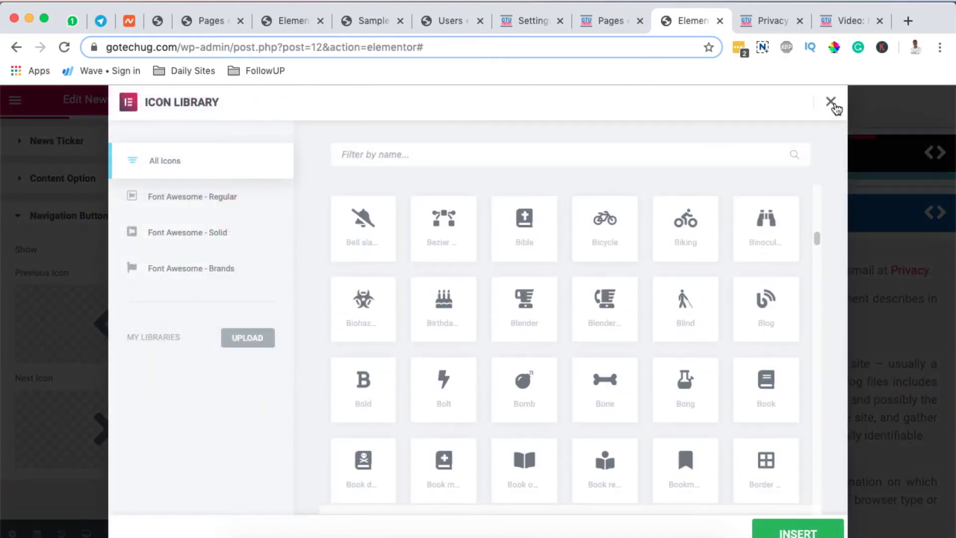
pyautogui.click(831, 102)
# Step: Switch to the Style tab to view the ticker's border, padding and margin settings
pyautogui.moveTo(113, 415)
pyautogui.scroll(-1, 112, 414)
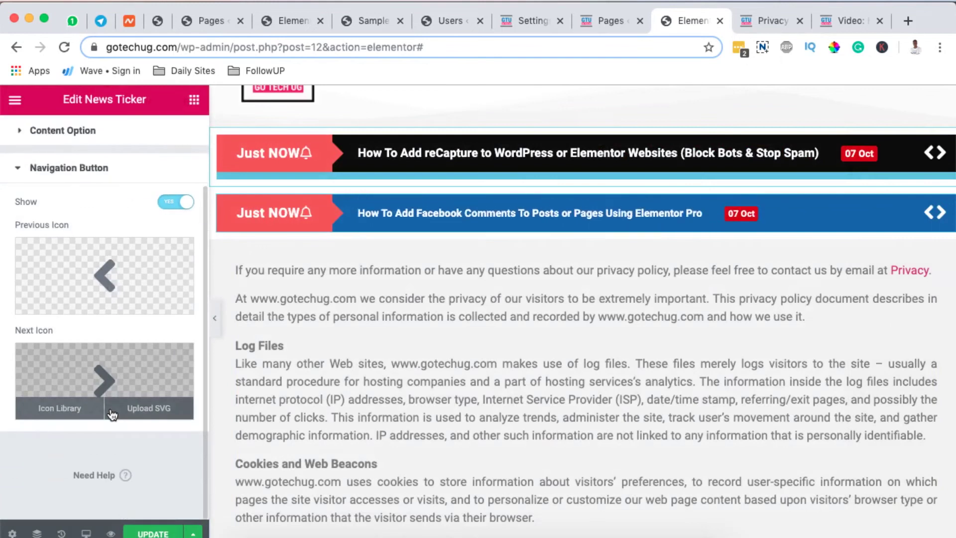
pyautogui.scroll(3, 111, 411)
pyautogui.click(104, 139)
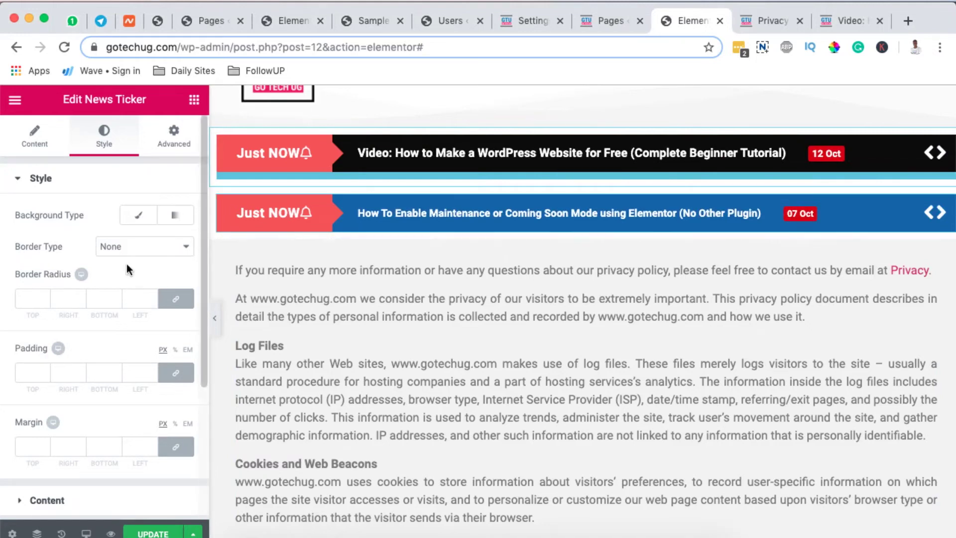
# Step: Give the news ticker a solid near-black #0c0c0c background colour
pyautogui.click(138, 215)
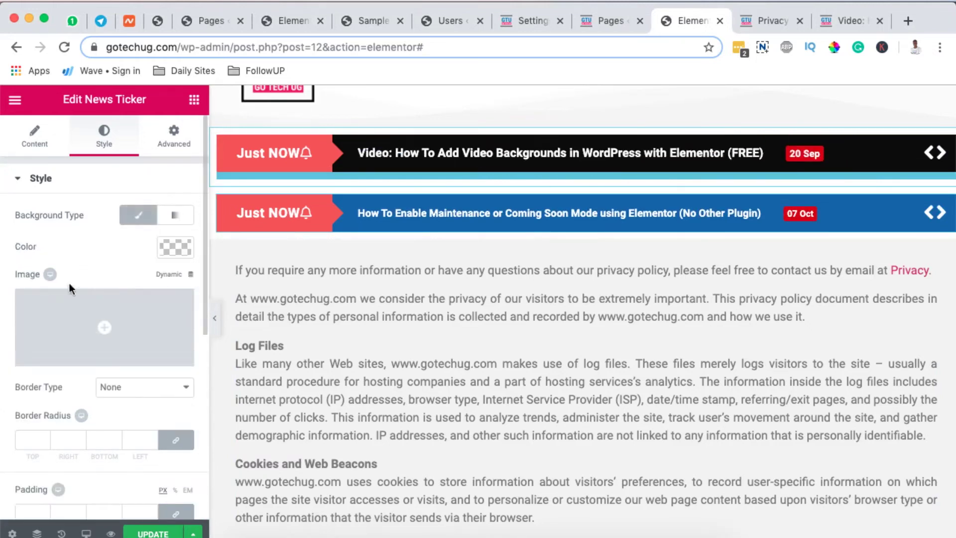
pyautogui.click(179, 248)
pyautogui.click(51, 310)
pyautogui.moveTo(51, 309)
pyautogui.mouseDown()
pyautogui.moveTo(37, 342)
pyautogui.moveTo(58, 372)
pyautogui.moveTo(75, 367)
pyautogui.moveTo(2, 429)
pyautogui.moveTo(145, 404)
pyautogui.mouseUp()
pyautogui.click(166, 310)
pyautogui.click(91, 333)
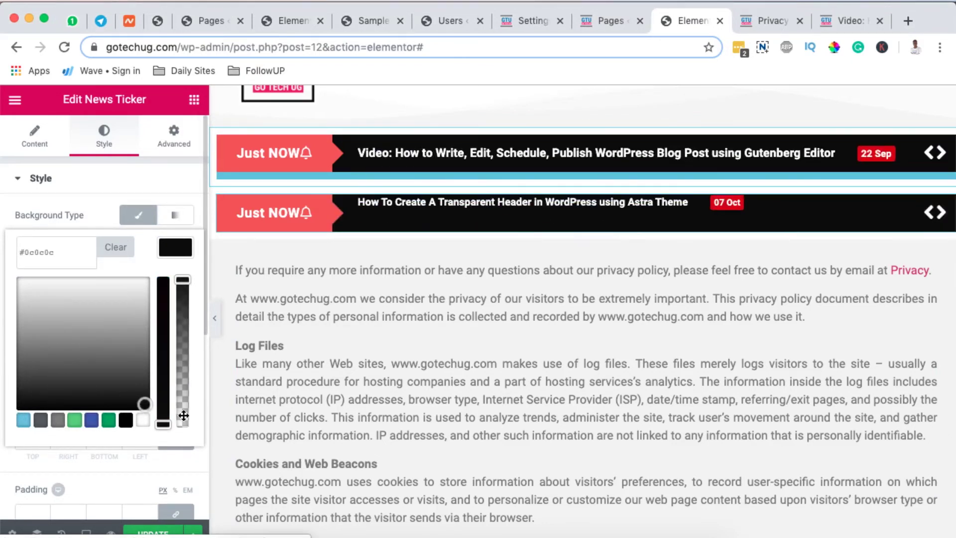
pyautogui.click(175, 251)
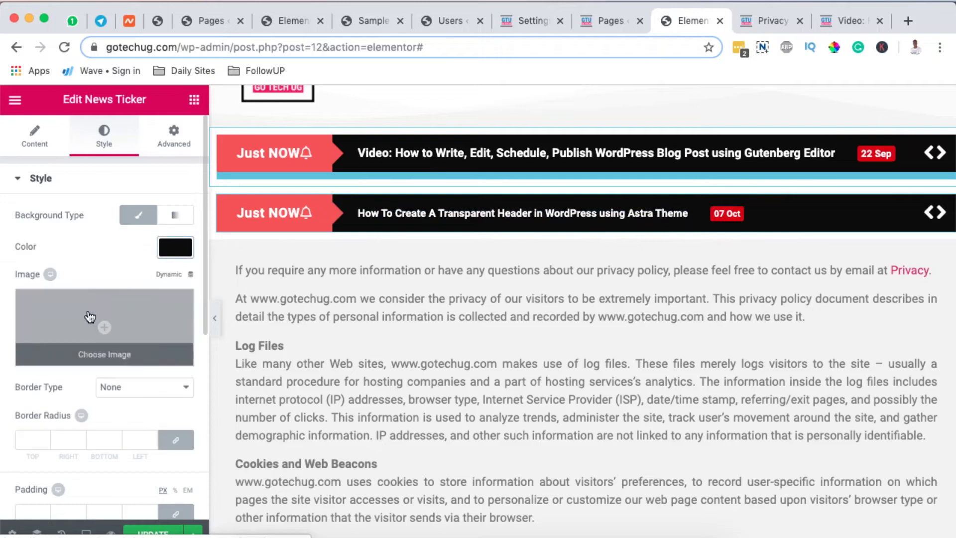
# Step: Scroll the Style panel down to the Content, Label, Navigation and Date sections
pyautogui.scroll(-3, 110, 369)
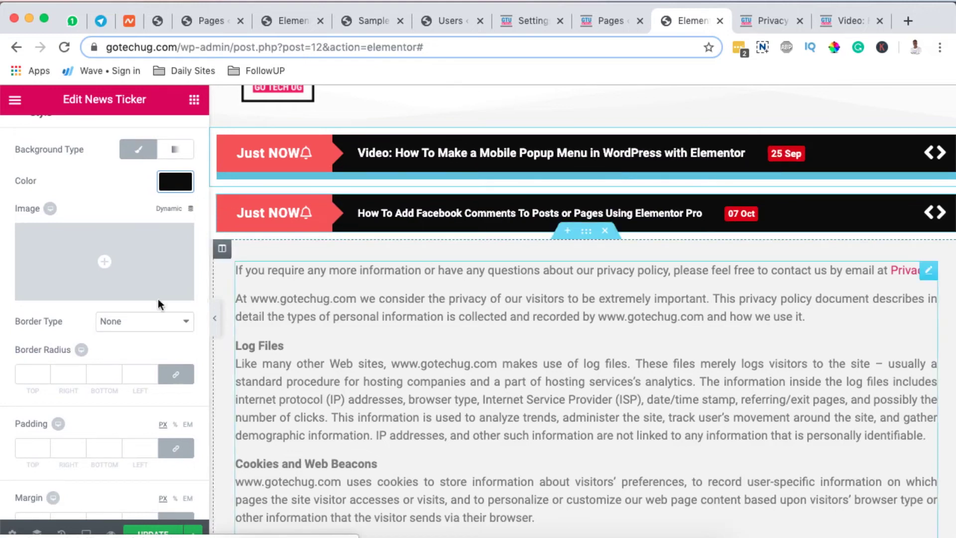
pyautogui.scroll(-6, 138, 306)
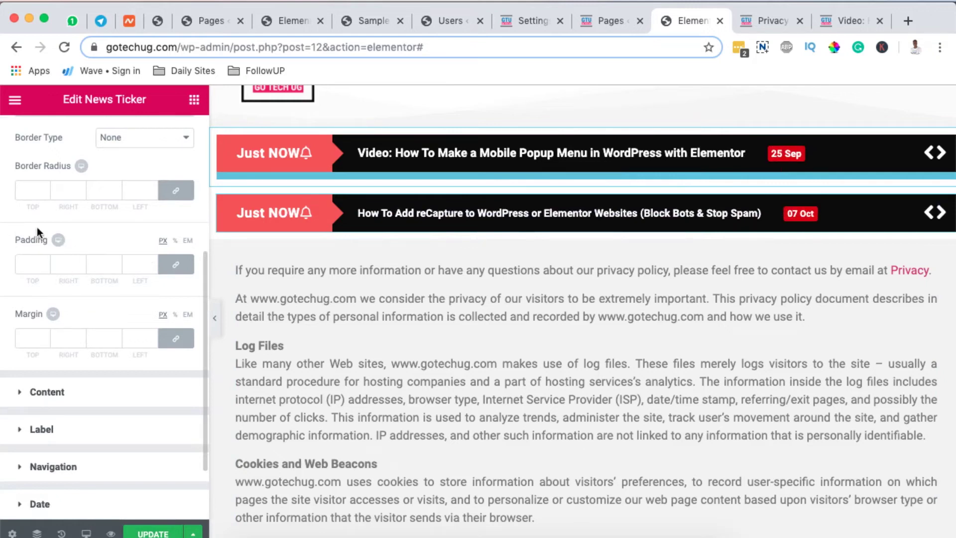
pyautogui.scroll(-3, 47, 328)
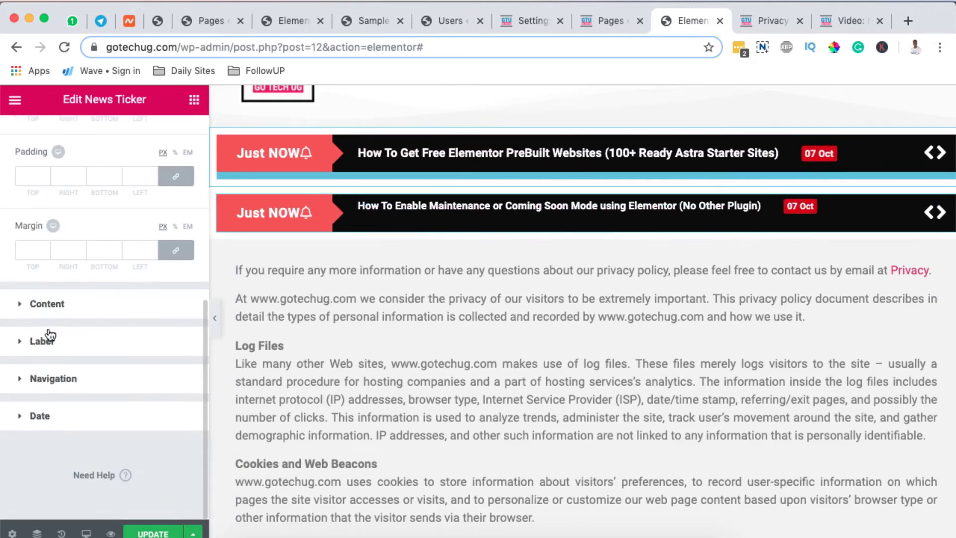
# Step: Keep the default headline colour and set the Content typography size to 18
pyautogui.click(47, 305)
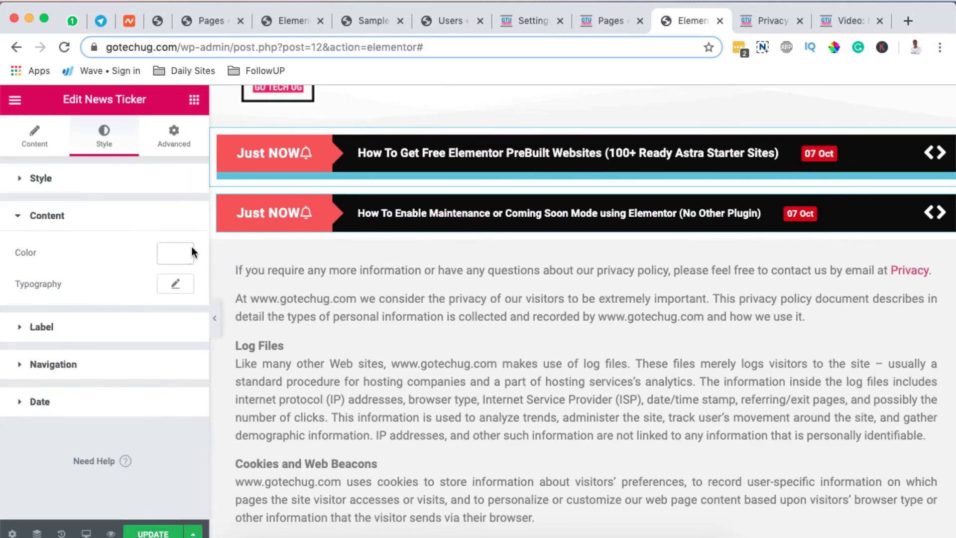
pyautogui.click(171, 253)
pyautogui.click(64, 363)
pyautogui.moveTo(64, 363)
pyautogui.mouseDown()
pyautogui.moveTo(50, 388)
pyautogui.moveTo(72, 302)
pyautogui.moveTo(59, 330)
pyautogui.moveTo(121, 376)
pyautogui.moveTo(17, 390)
pyautogui.moveTo(46, 366)
pyautogui.mouseUp()
pyautogui.click(126, 254)
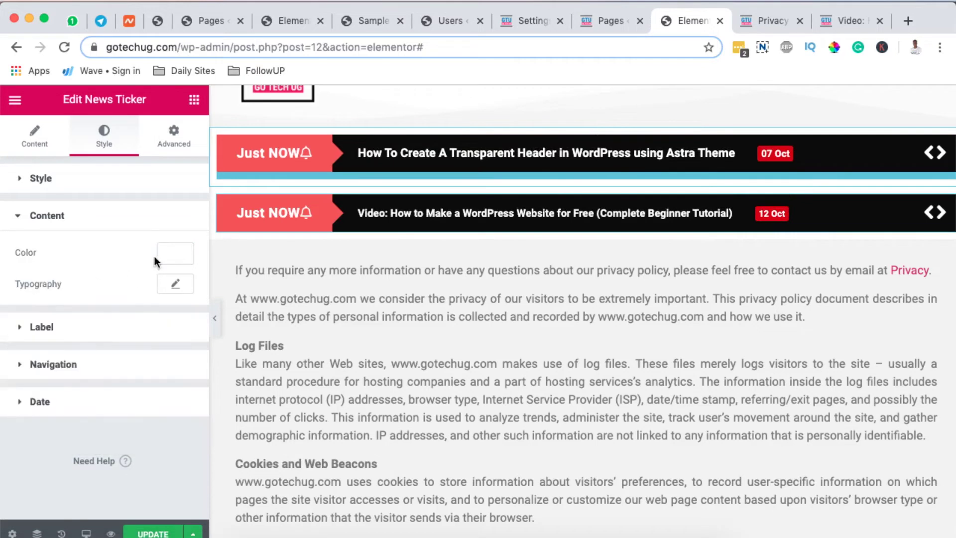
pyautogui.click(174, 284)
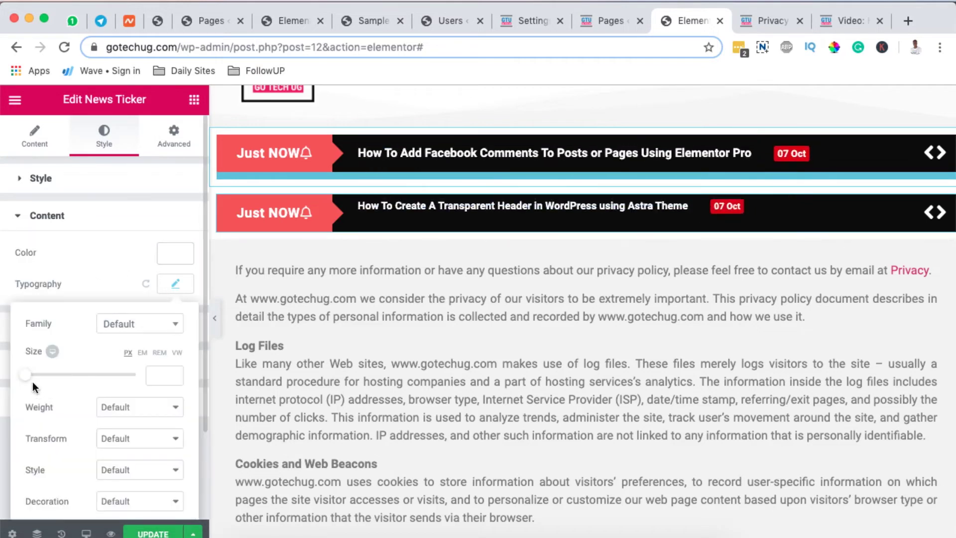
pyautogui.moveTo(29, 378); pyautogui.dragTo(38, 389)
pyautogui.click(179, 283)
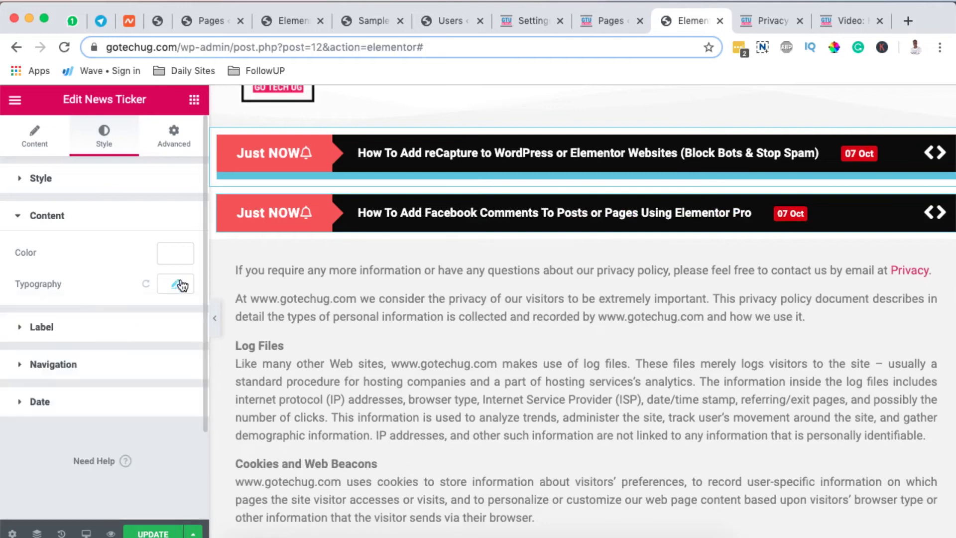
# Step: Set the Just NOW label colour to white
pyautogui.click(71, 329)
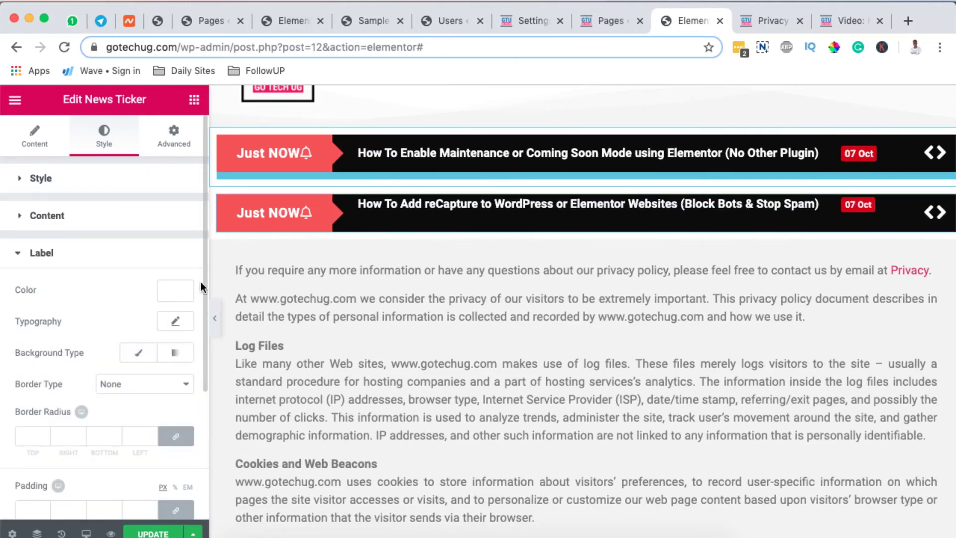
pyautogui.click(172, 291)
pyautogui.click(67, 365)
pyautogui.moveTo(51, 400); pyautogui.dragTo(4, 319)
pyautogui.click(4, 319)
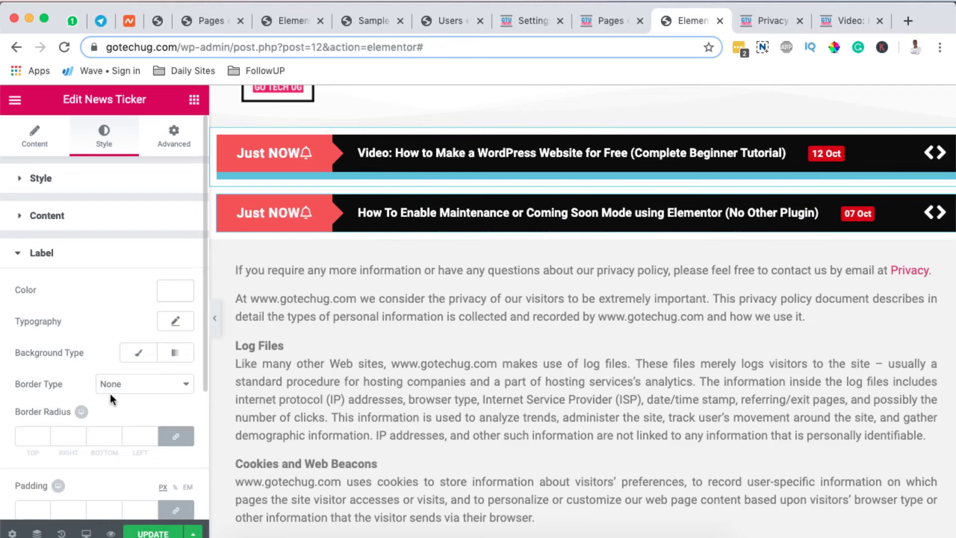
pyautogui.scroll(-5, 109, 394)
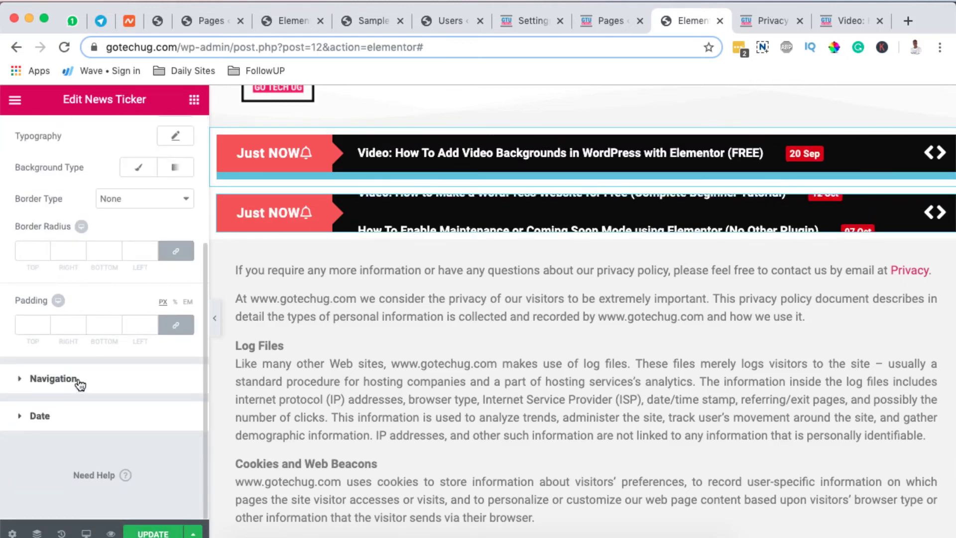
# Step: Try a grey Normal colour on the navigation arrows
pyautogui.click(159, 372)
pyautogui.click(176, 360)
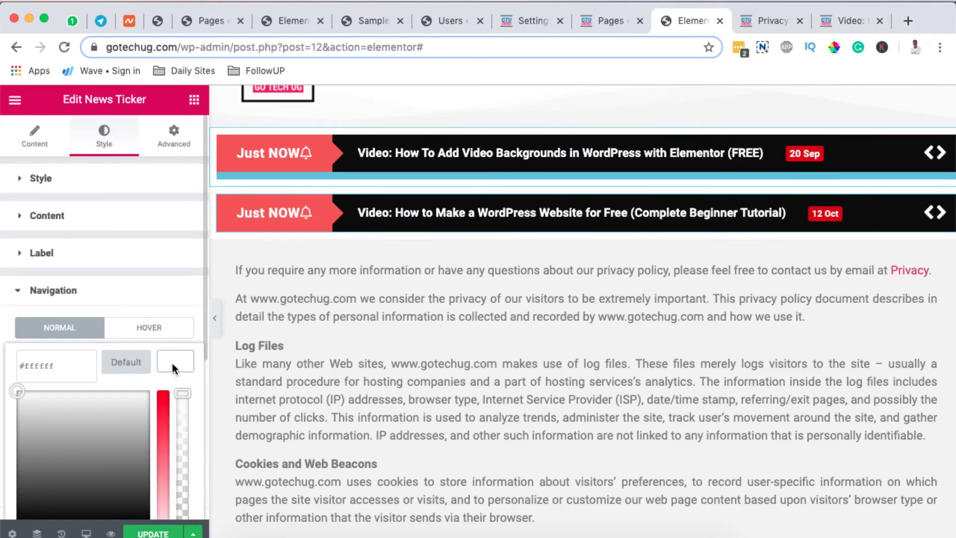
pyautogui.moveTo(90, 424); pyautogui.dragTo(97, 462)
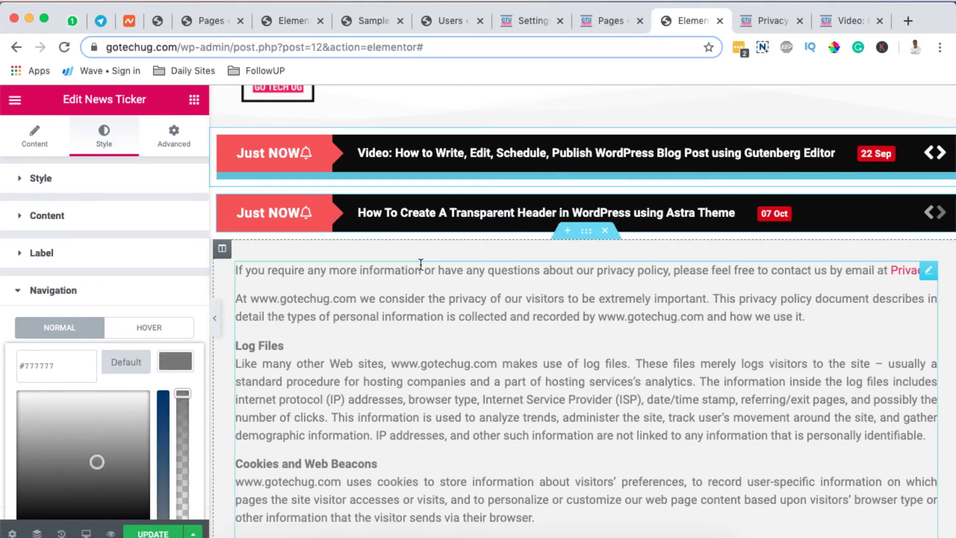
pyautogui.click(229, 411)
pyautogui.scroll(-2, 229, 411)
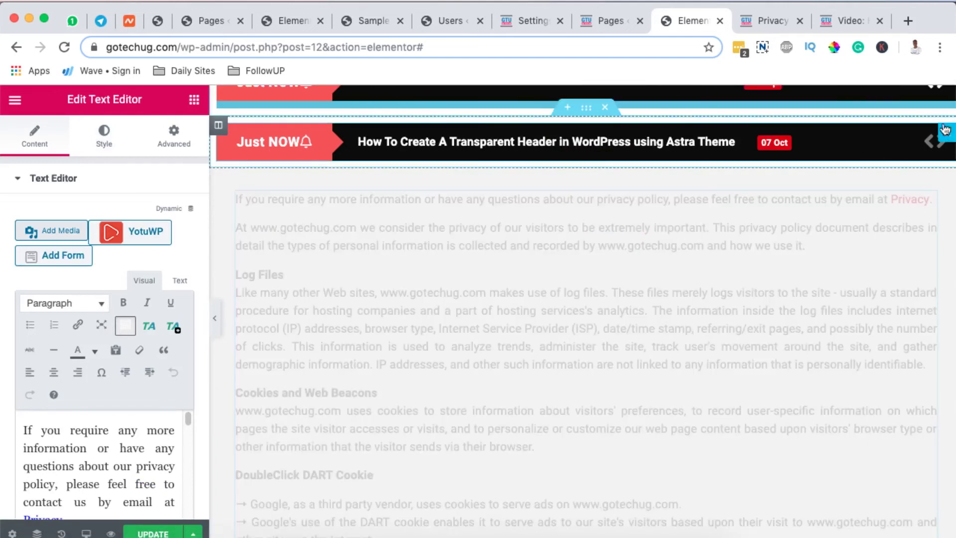
# Step: Clear the navigation arrow colour back to its default white
pyautogui.click(947, 139)
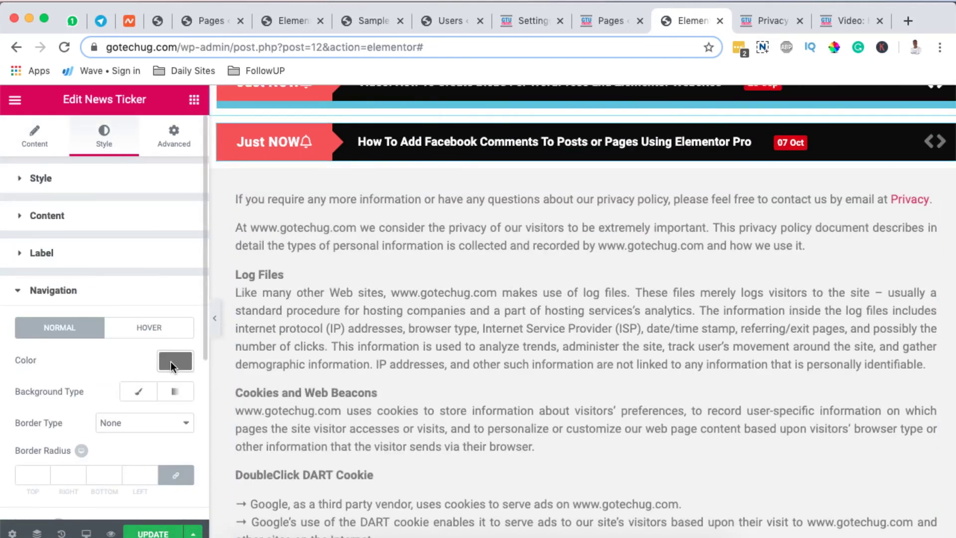
pyautogui.click(171, 362)
pyautogui.click(175, 362)
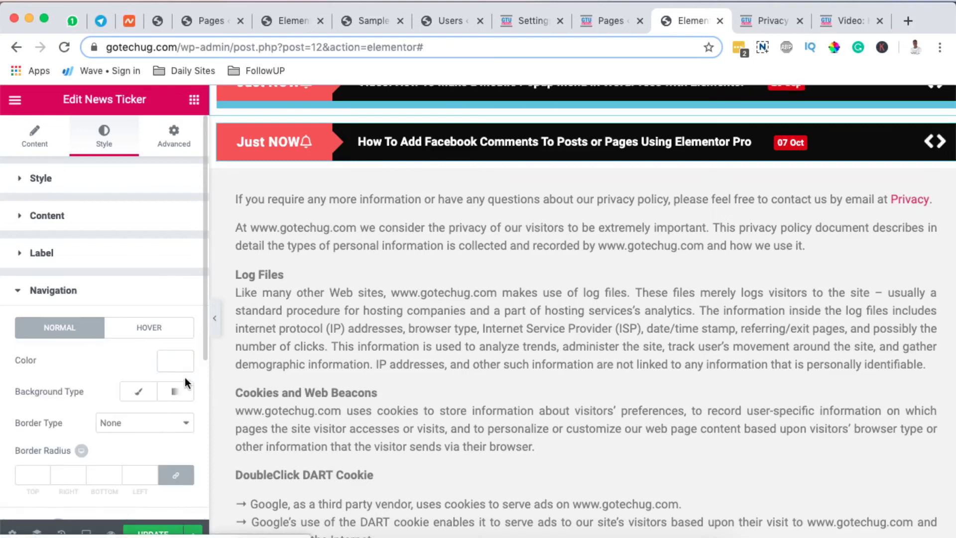
pyautogui.scroll(-3, 160, 294)
pyautogui.scroll(3, 162, 349)
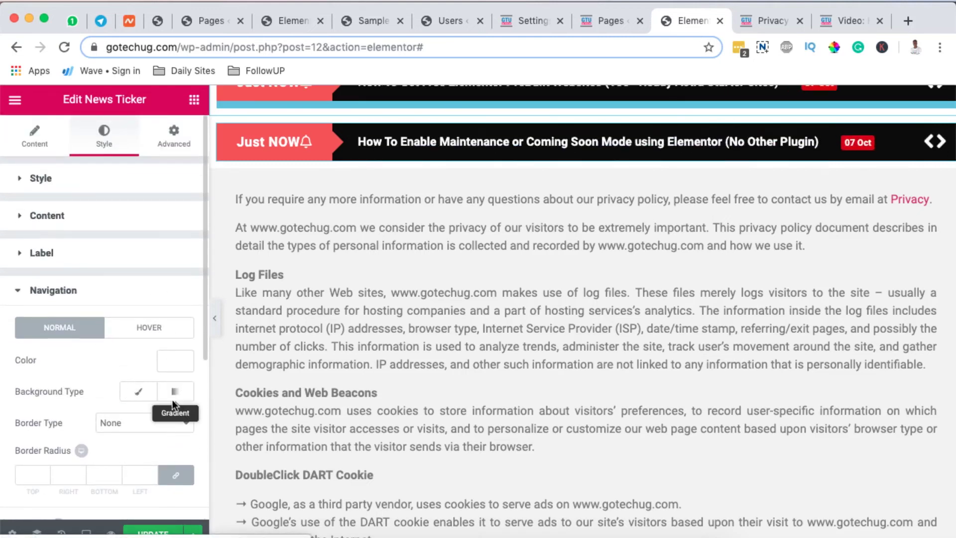
pyautogui.scroll(-4, 172, 399)
pyautogui.scroll(-3, 172, 400)
pyautogui.scroll(5, 172, 399)
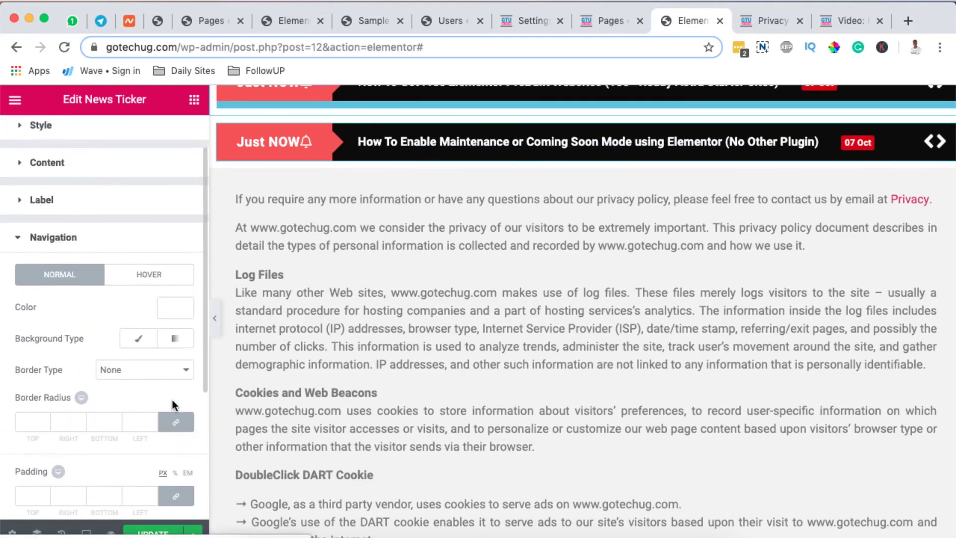
pyautogui.scroll(-6, 171, 399)
# Step: Set the Date typography size to 12 for the ticker's date badges
pyautogui.click(132, 406)
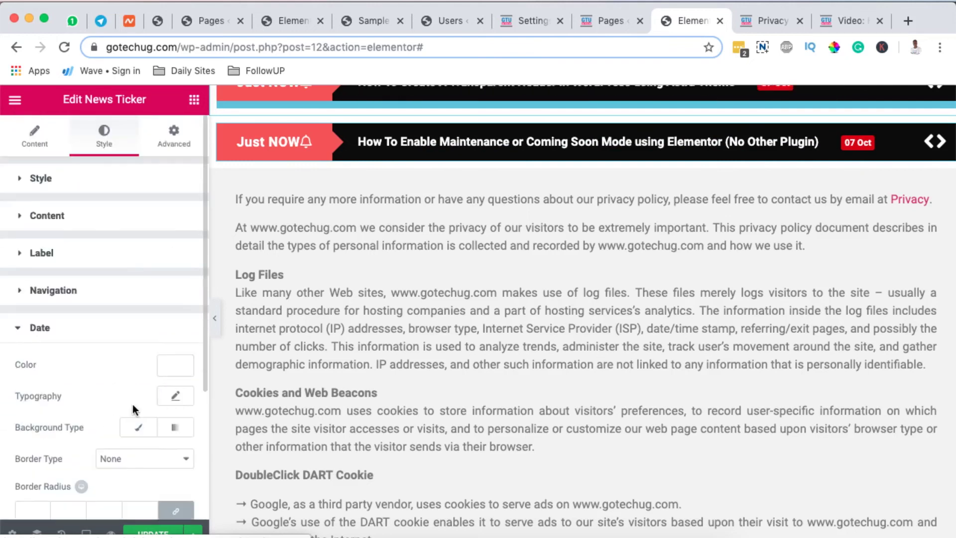
pyautogui.scroll(-2, 132, 405)
pyautogui.scroll(2, 548, 249)
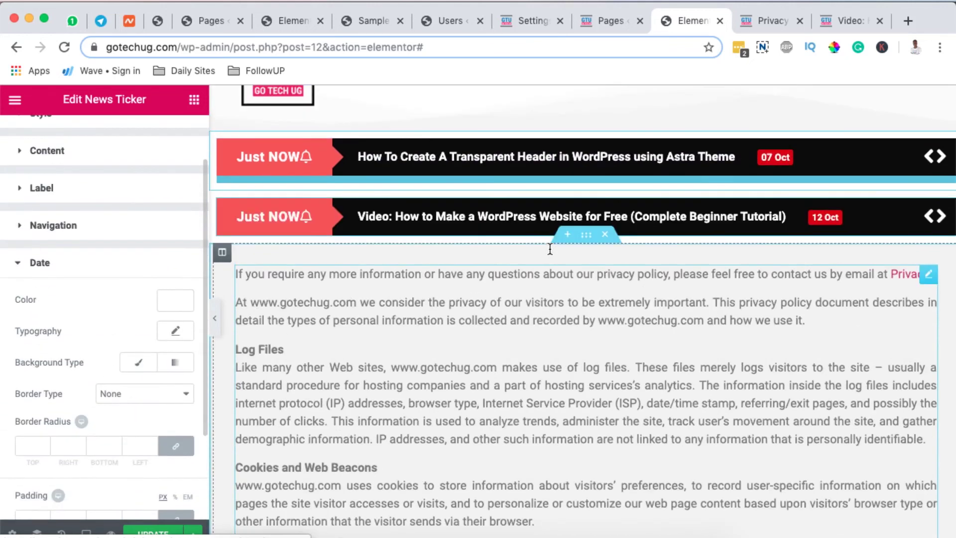
pyautogui.click(177, 330)
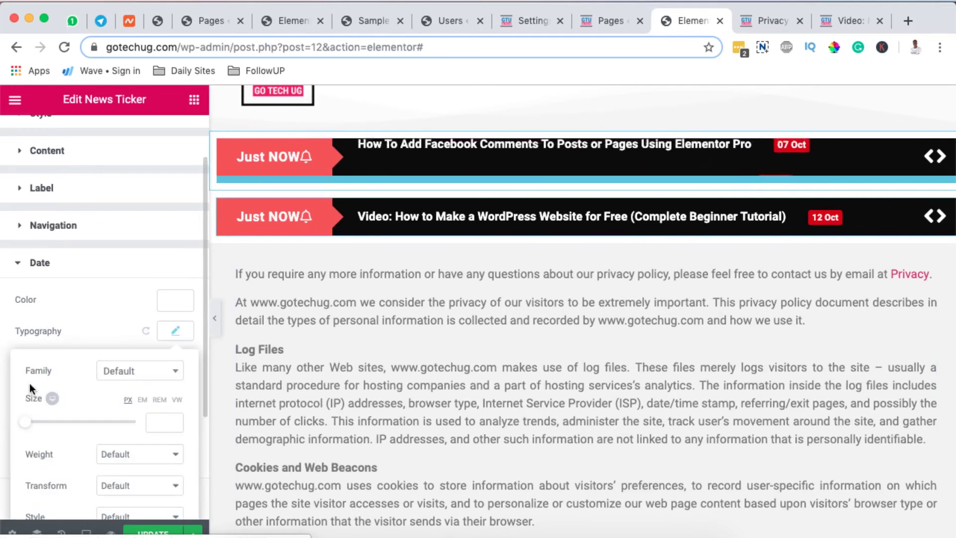
pyautogui.moveTo(30, 425); pyautogui.dragTo(36, 425)
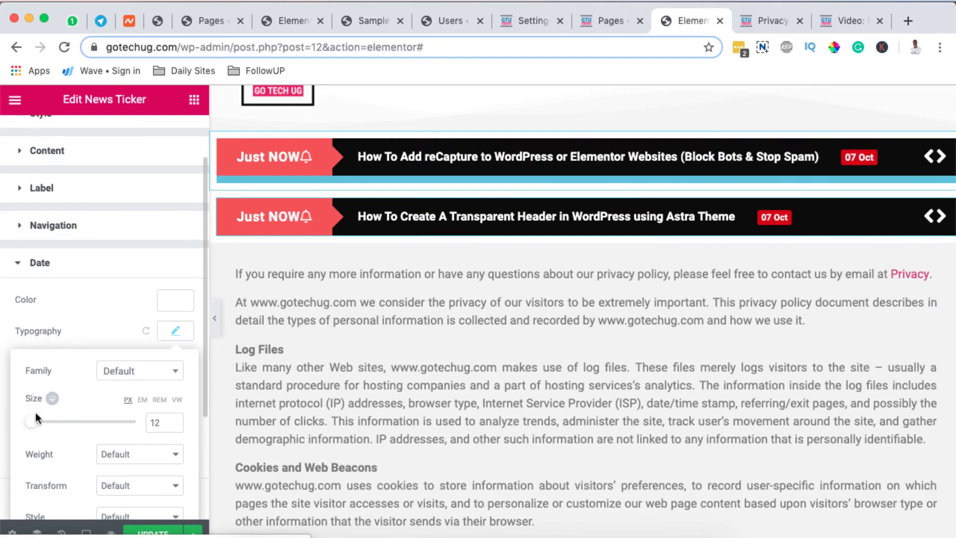
pyautogui.click(95, 423)
# Step: Review the Advanced tab's margin, padding, z-index and CSS sections
pyautogui.click(176, 145)
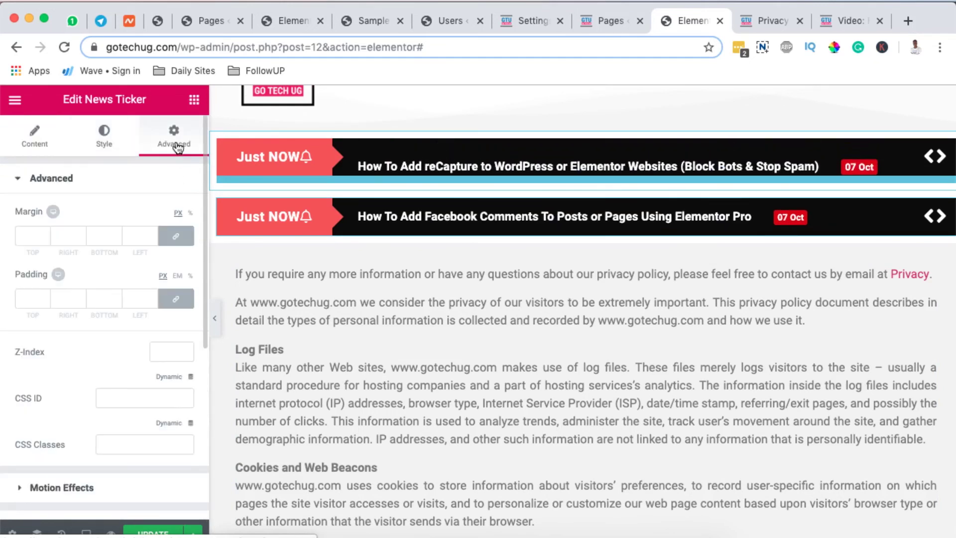
pyautogui.scroll(-5, 95, 358)
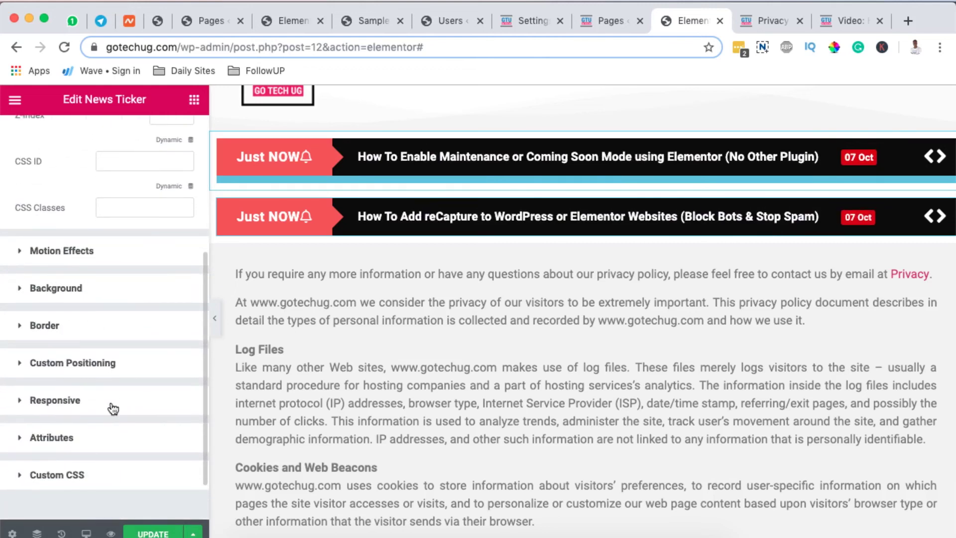
pyautogui.scroll(5, 109, 426)
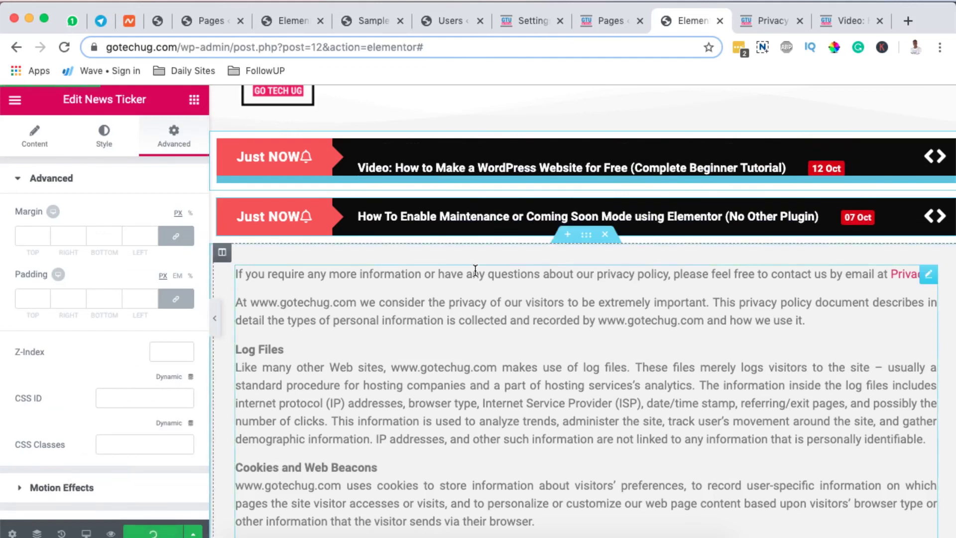
pyautogui.click(780, 25)
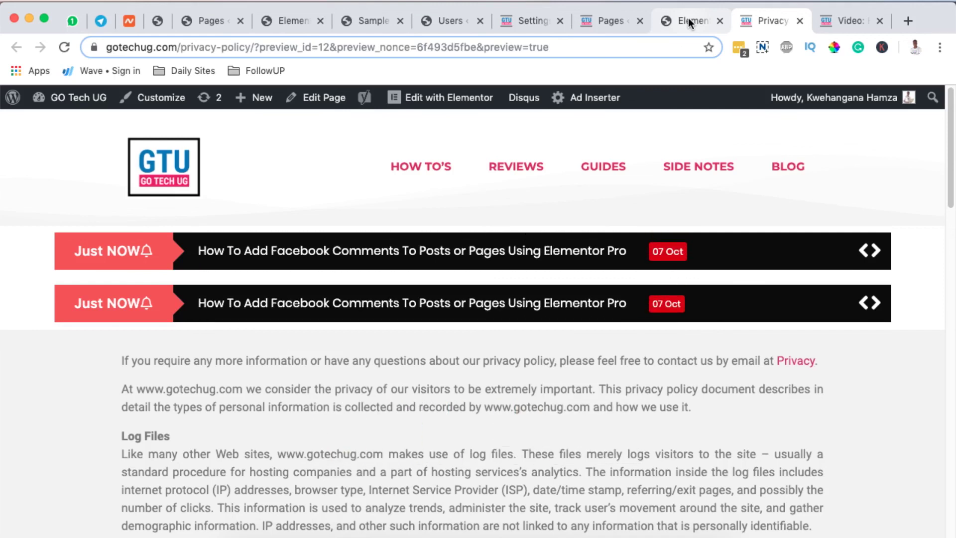
pyautogui.click(688, 17)
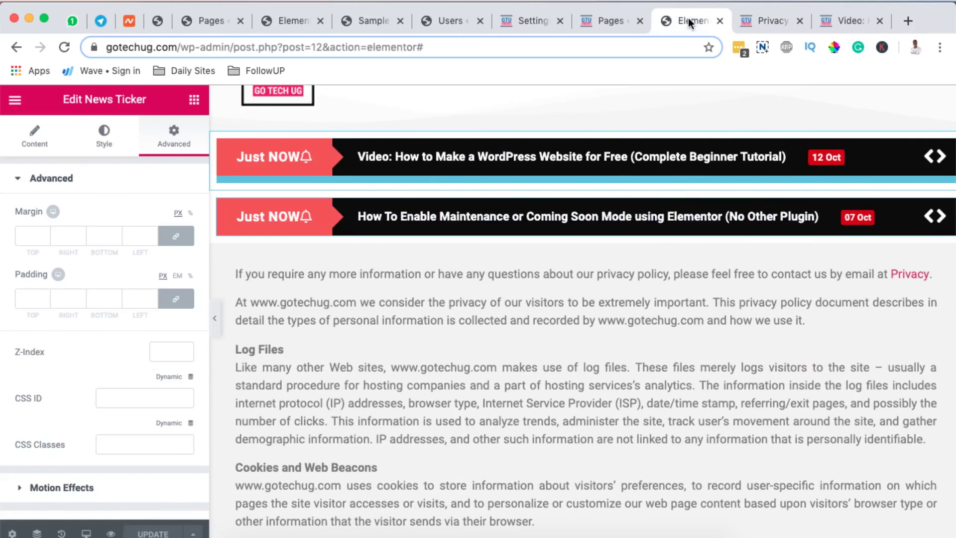